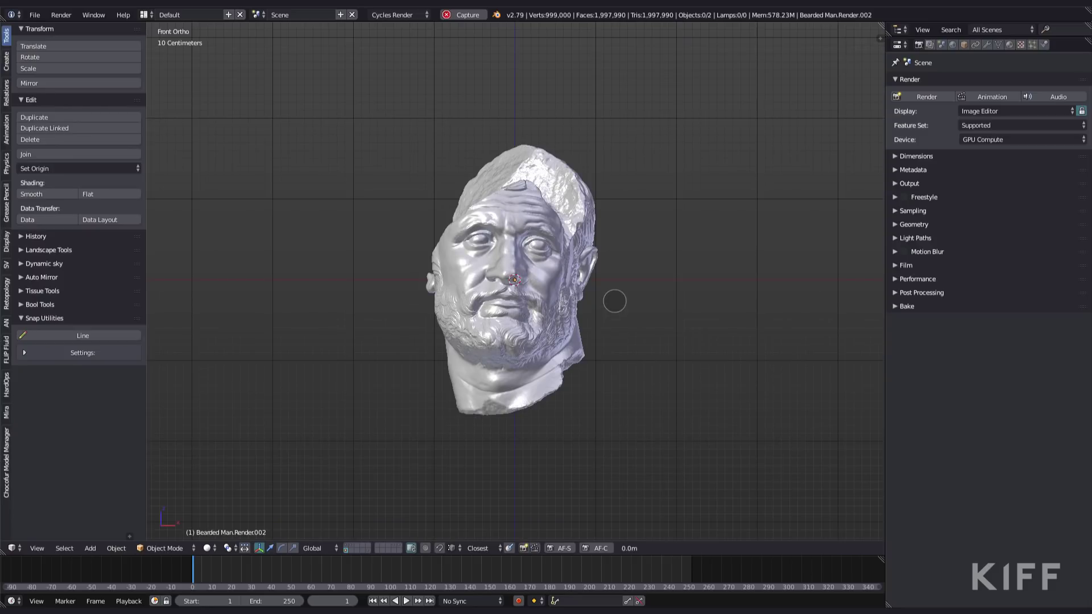
Step: Examine the high-resolution head sculpture from different angles and close up around the nose
{"action": "middle_click_drag", "start_coordinate": [615, 302], "coordinate": [660, 301]}
{"action": "middle_click_drag", "start_coordinate": [472, 294], "coordinate": [840, 298]}
{"action": "middle_click_drag", "start_coordinate": [635, 287], "coordinate": [620, 300]}
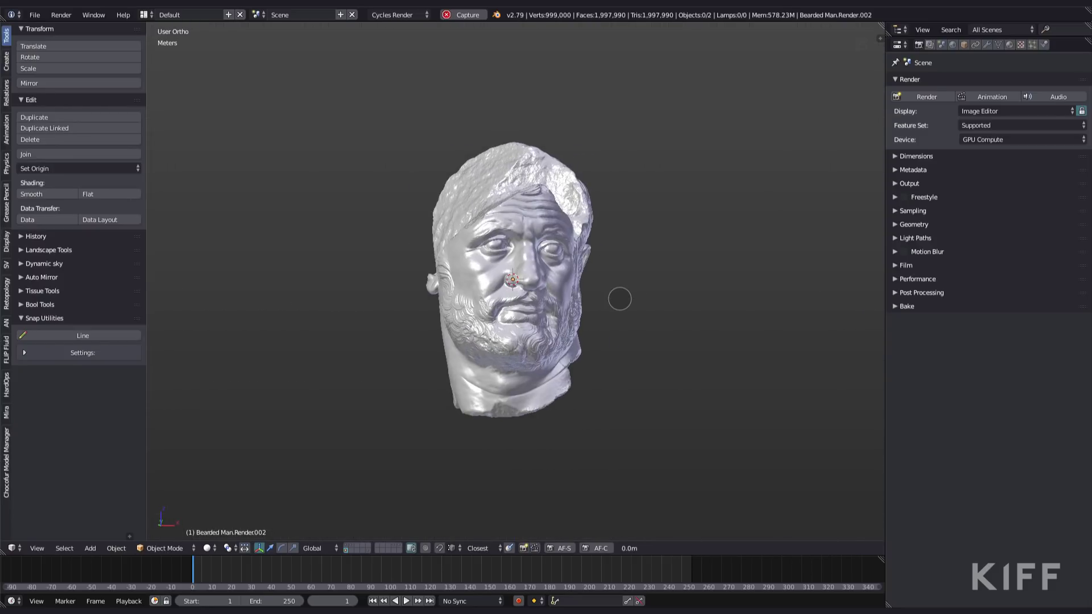
{"action": "scroll", "coordinate": [620, 300], "scroll_direction": "up", "scroll_amount": 15}
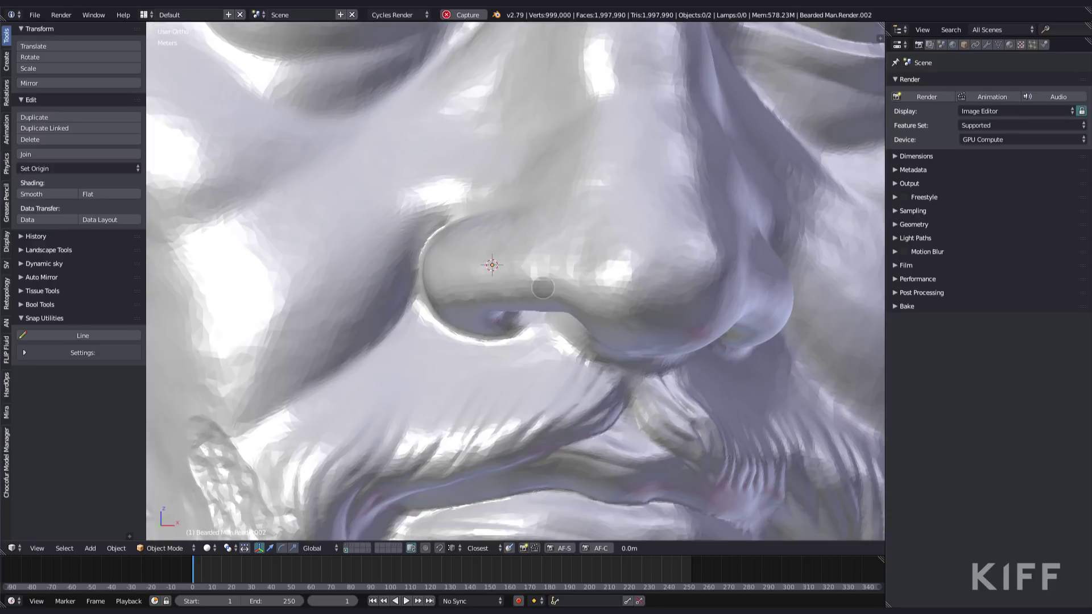
{"action": "scroll", "coordinate": [416, 158], "scroll_direction": "down", "scroll_amount": 12}
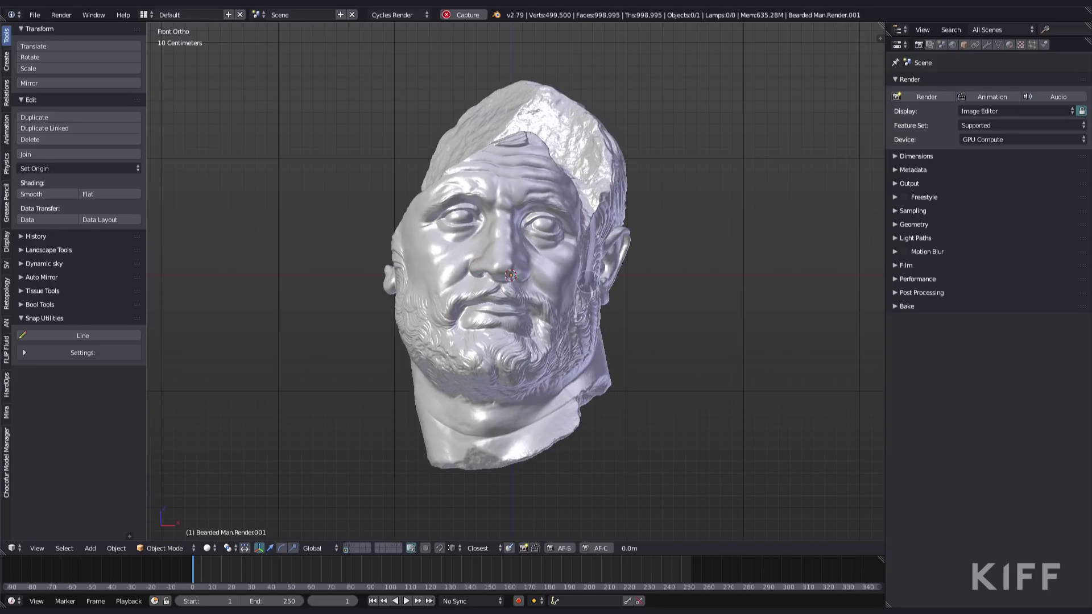
Step: Duplicate the head in place and parent the copy, hidden in the viewport, to the original head
{"action": "key", "text": "KP_1"}
{"action": "left_click_drag", "start_coordinate": [955, 37], "coordinate": [955, 118]}
{"action": "key", "text": "c"}
{"action": "key", "text": "shift+d"}
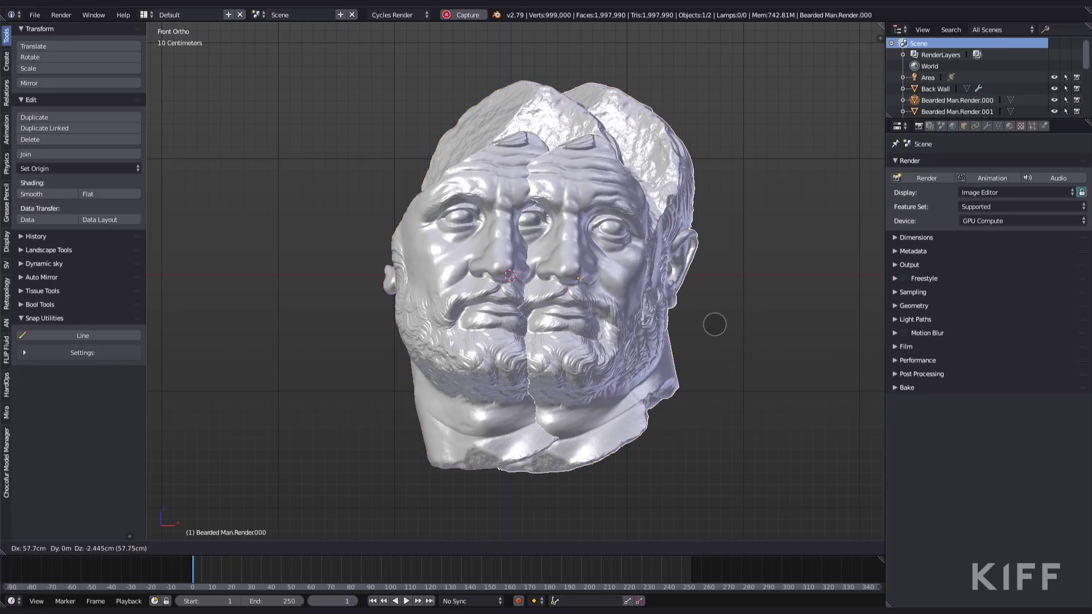
{"action": "right_click", "coordinate": [715, 321]}
{"action": "left_click_drag", "start_coordinate": [957, 100], "coordinate": [989, 144]}
{"action": "left_click", "coordinate": [1058, 122]}
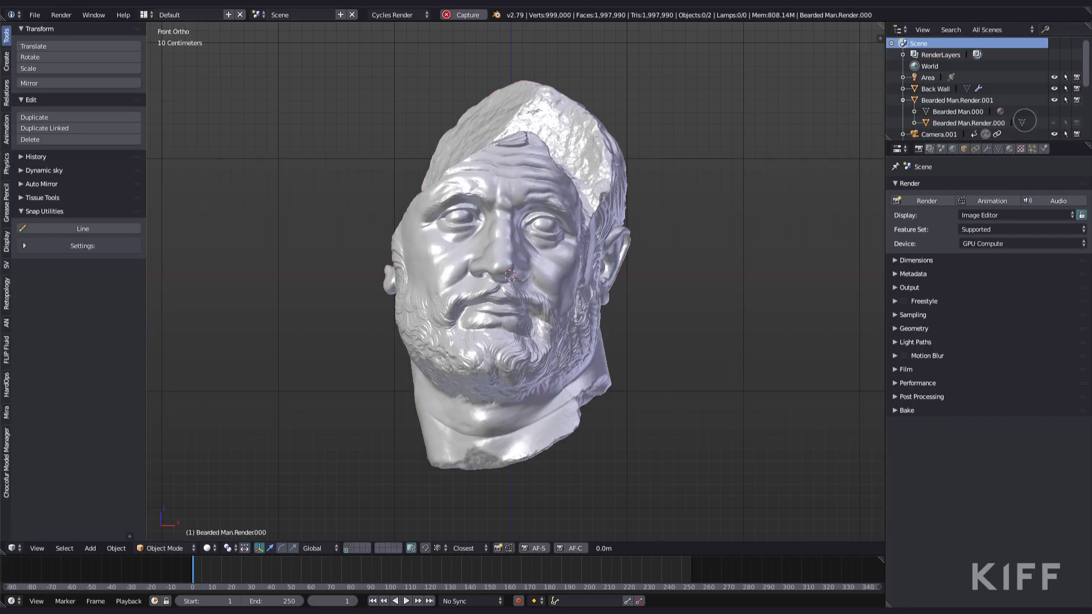
Step: Add a Remesh modifier to the visible head and set its mode to Smooth
{"action": "right_click", "coordinate": [577, 224]}
{"action": "left_click_drag", "start_coordinate": [939, 140], "coordinate": [939, 35]}
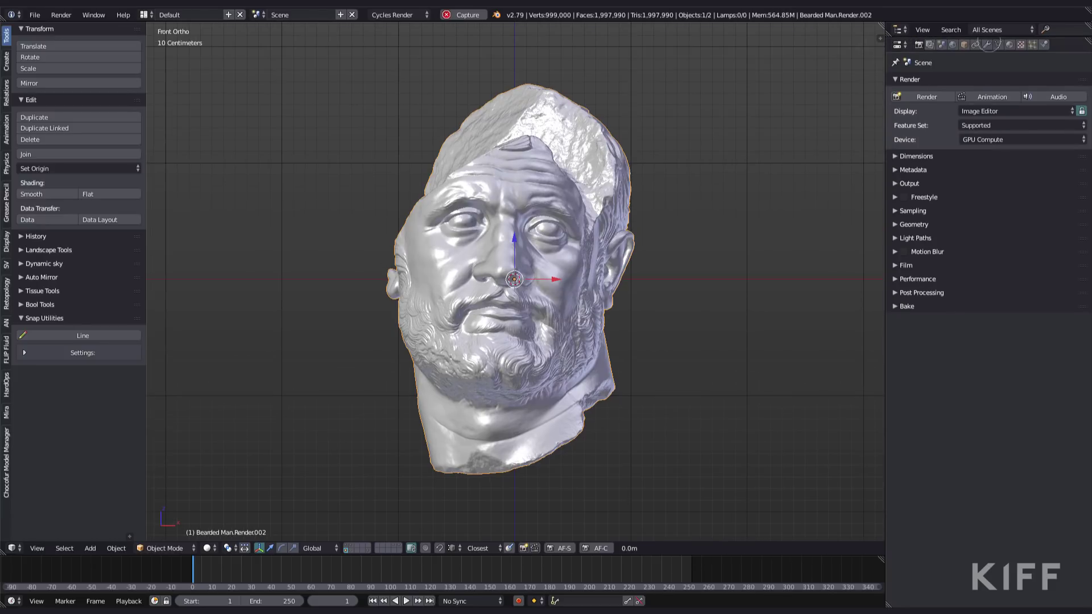
{"action": "left_click", "coordinate": [987, 45]}
{"action": "left_click", "coordinate": [978, 83]}
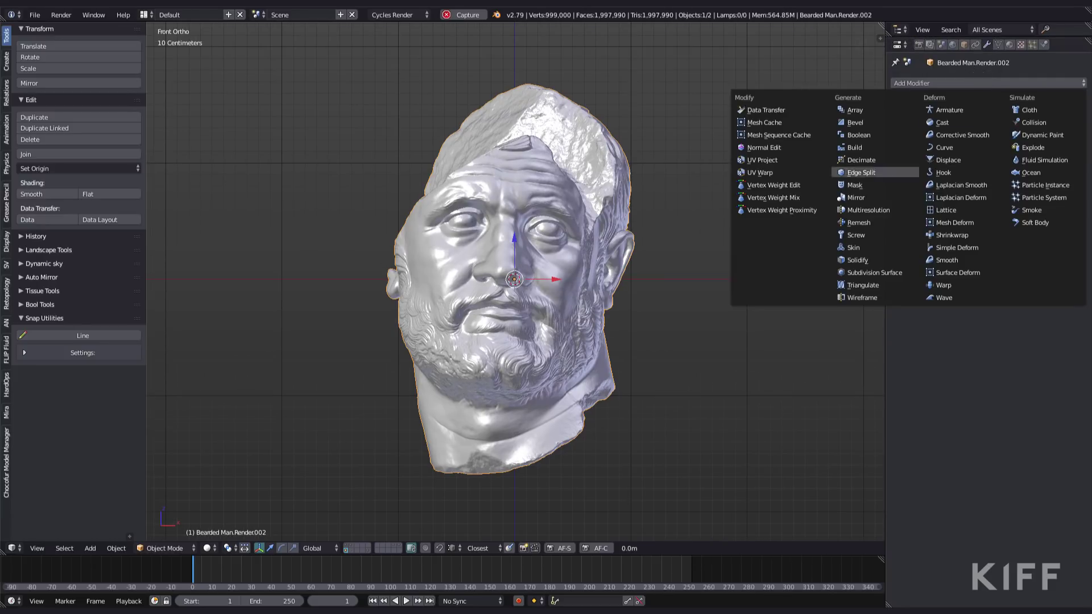
{"action": "left_click", "coordinate": [859, 222]}
{"action": "left_click", "coordinate": [988, 132]}
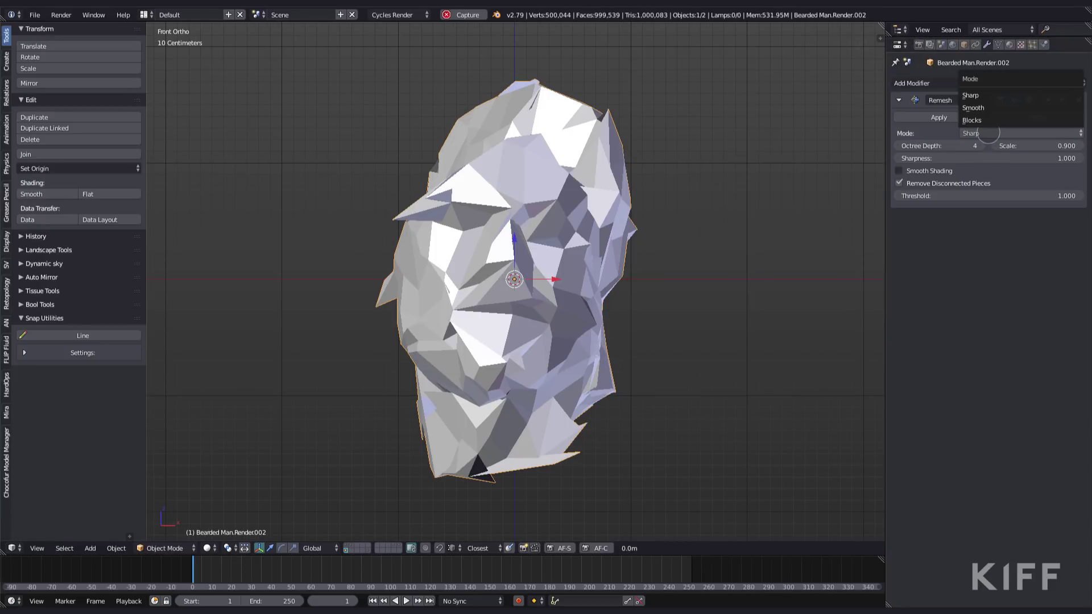
{"action": "left_click", "coordinate": [981, 107]}
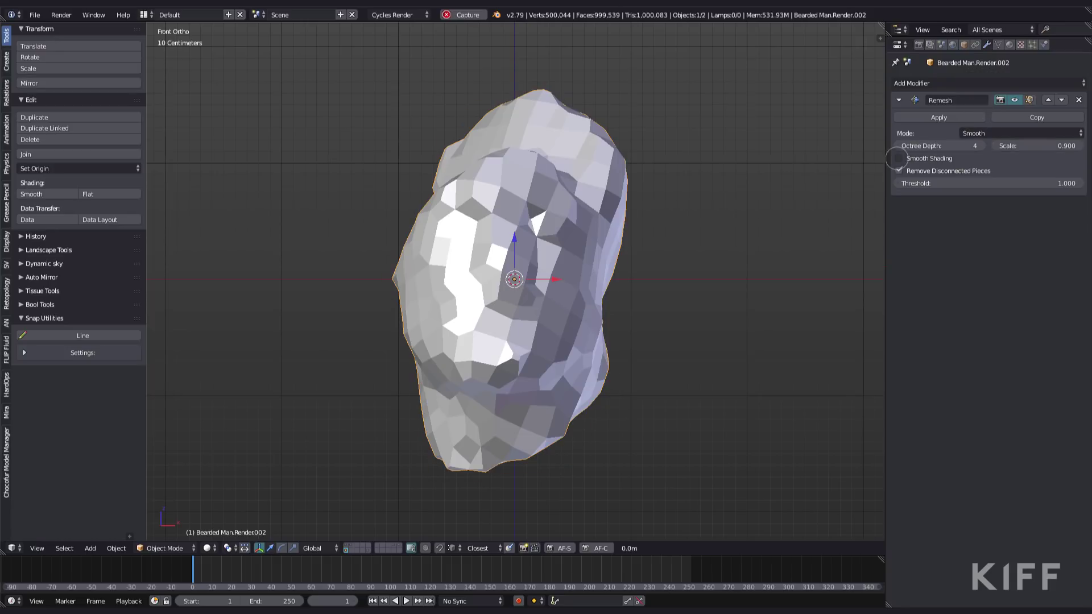
Step: Enable smooth shading and an octree depth of 7 on the Remesh modifier, and apply it to the head
{"action": "left_click", "coordinate": [921, 159]}
{"action": "left_click", "coordinate": [938, 145]}
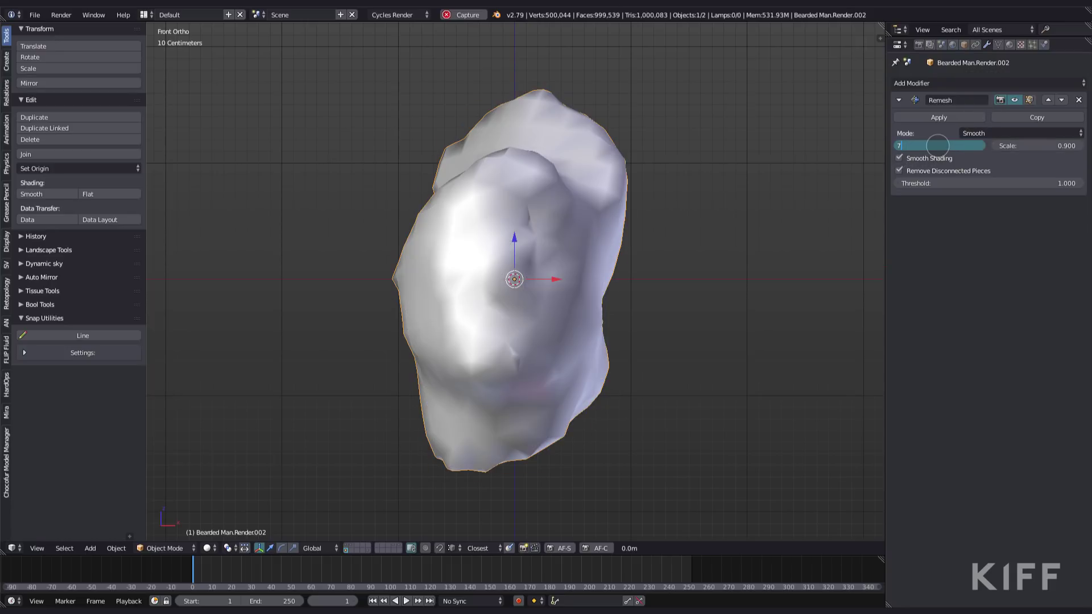
{"action": "type", "text": "7"}
{"action": "key", "text": "Return"}
{"action": "middle_click_drag", "start_coordinate": [758, 295], "coordinate": [648, 294]}
{"action": "key", "text": "ctrl+a"}
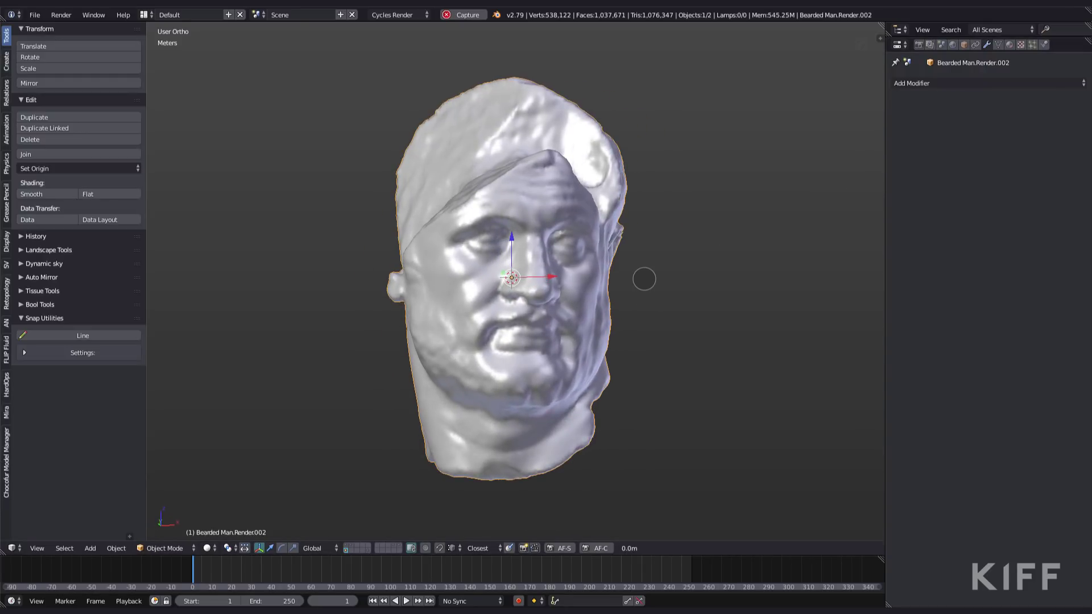
Step: Show layer 1 with the simulation scene and enable Rigid Body physics on the floor slab
{"action": "key", "text": "1"}
{"action": "scroll", "coordinate": [664, 322], "scroll_direction": "down", "scroll_amount": 6}
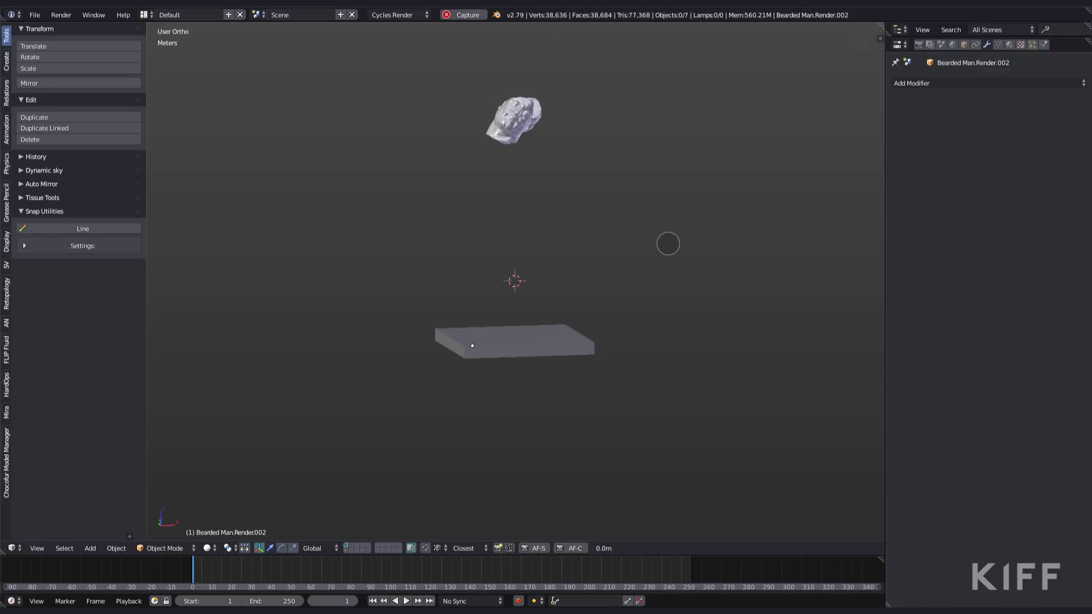
{"action": "middle_click_drag", "start_coordinate": [693, 252], "coordinate": [642, 285], "text": "shift"}
{"action": "scroll", "coordinate": [655, 302], "scroll_direction": "up", "scroll_amount": 3}
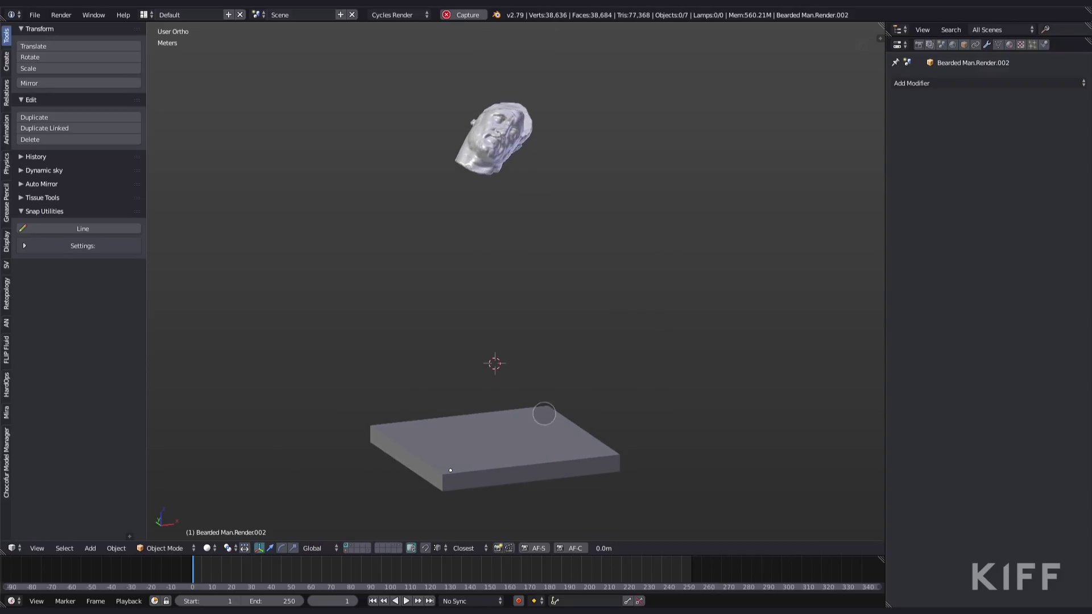
{"action": "right_click", "coordinate": [502, 430]}
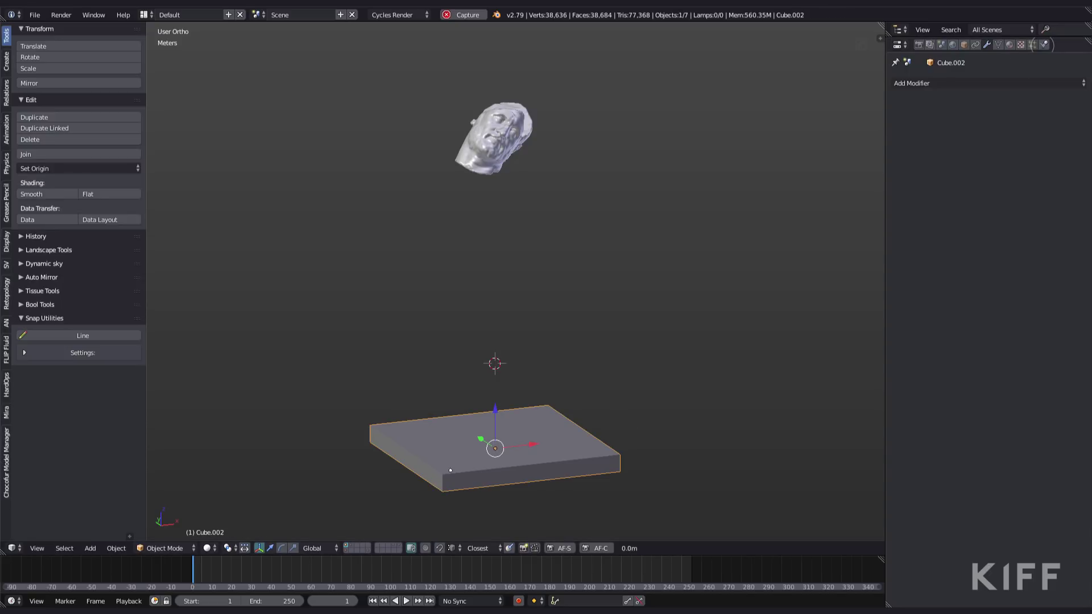
{"action": "left_click", "coordinate": [1044, 44]}
{"action": "left_click", "coordinate": [1043, 135]}
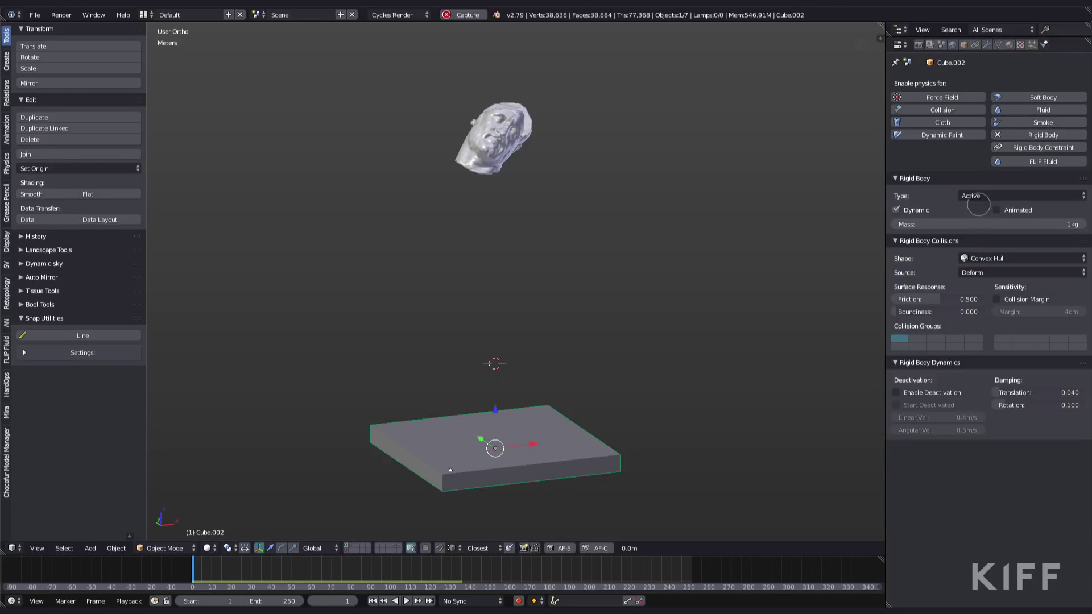
Step: Set the slab's rigid body type to Passive and its collision shape to Box
{"action": "left_click", "coordinate": [975, 197]}
{"action": "left_click", "coordinate": [979, 170]}
{"action": "left_click", "coordinate": [1002, 238]}
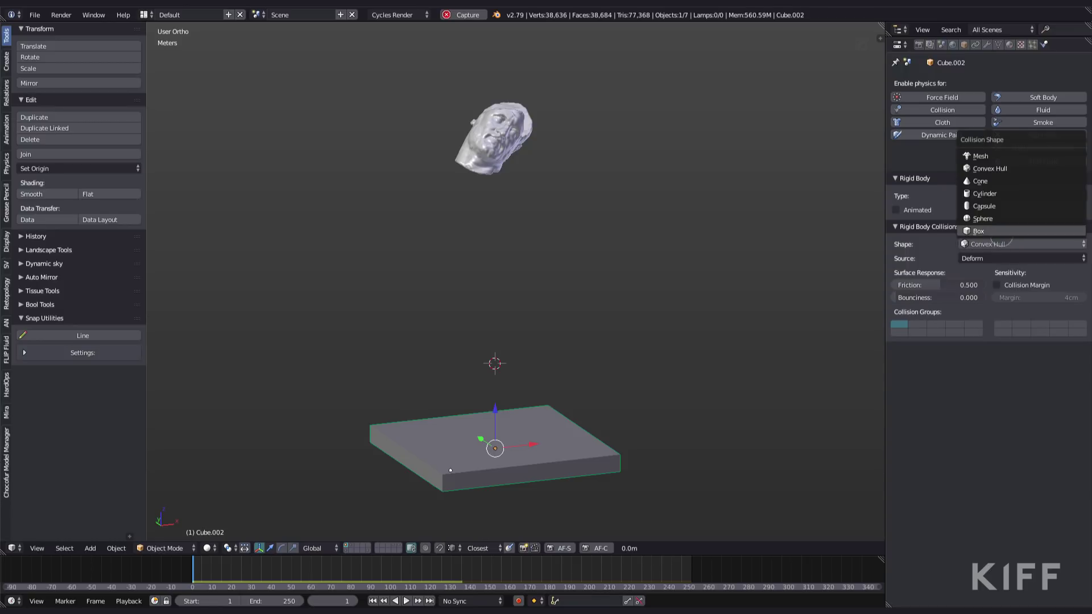
{"action": "left_click", "coordinate": [1001, 233]}
Step: Enable Rigid Body physics on the low-resolution head above the slab and play the simulation to preview its fall
{"action": "right_click", "coordinate": [530, 158]}
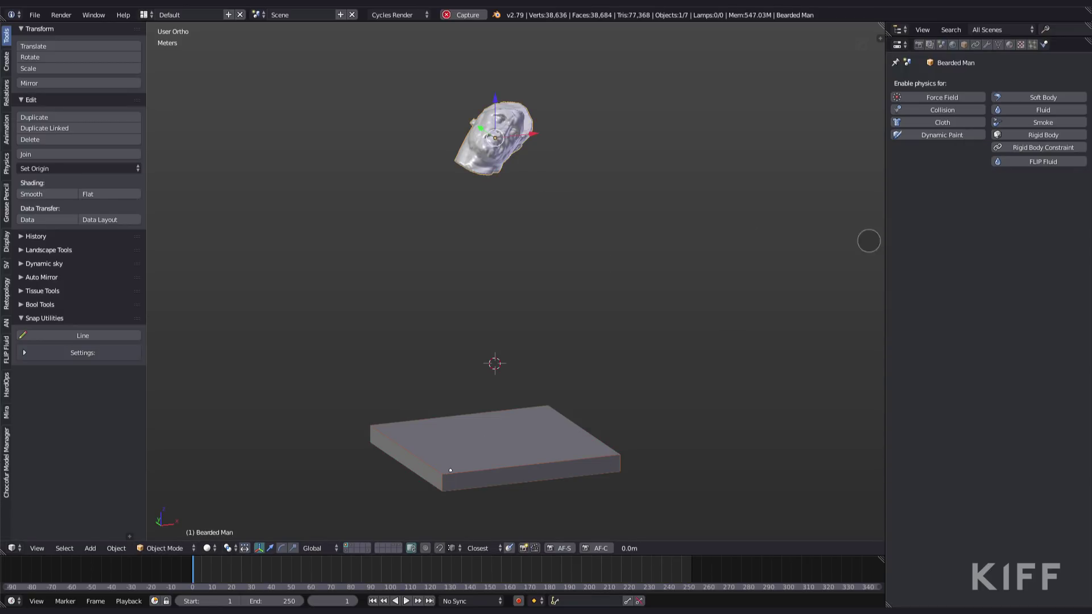
{"action": "left_click", "coordinate": [1023, 134]}
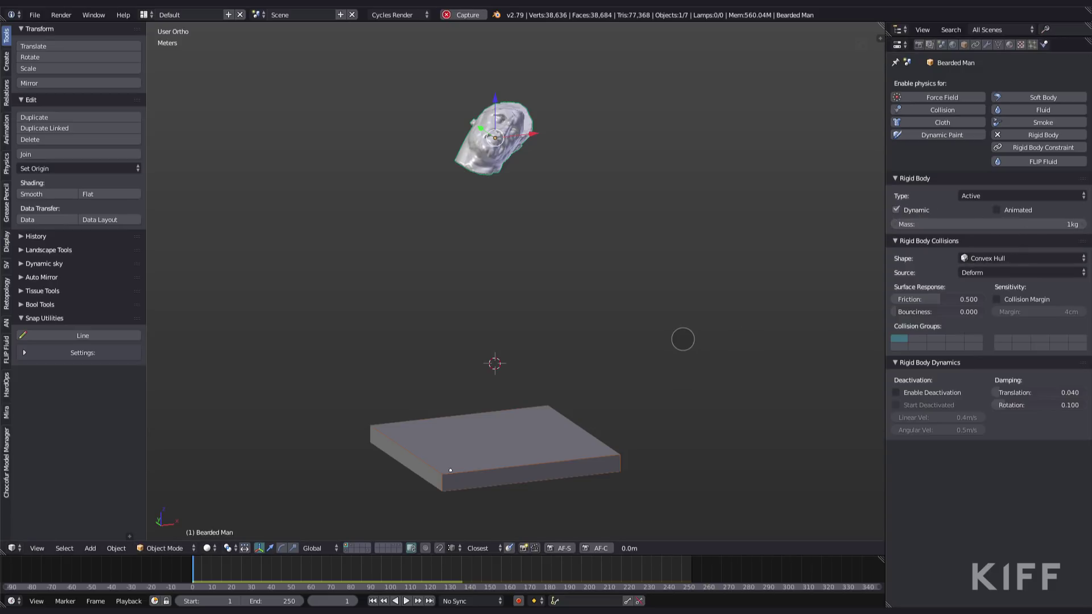
{"action": "key", "text": "alt+a"}
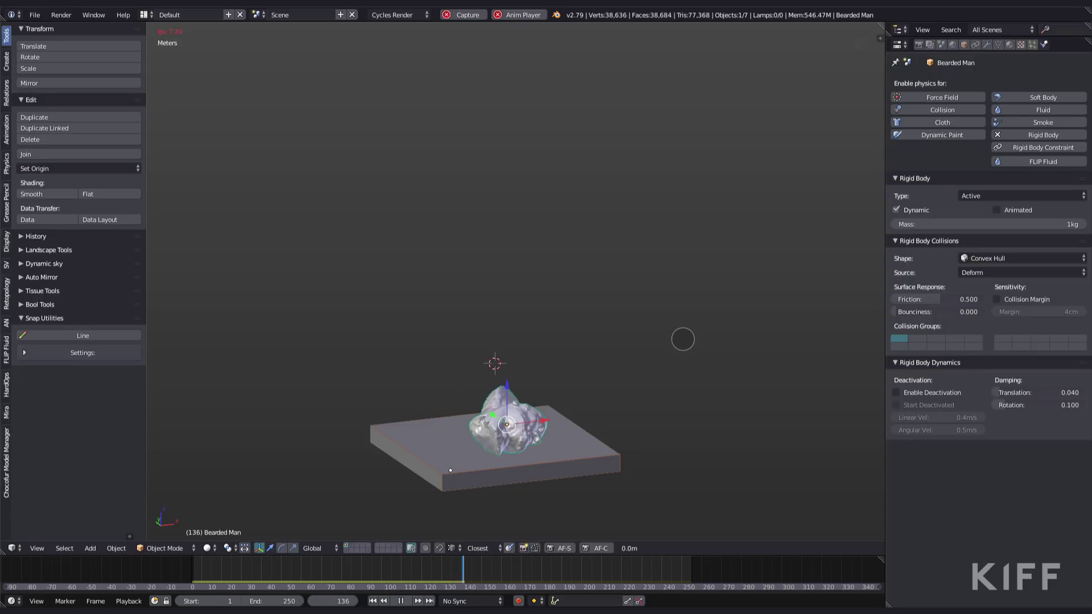
{"action": "key", "text": "Escape"}
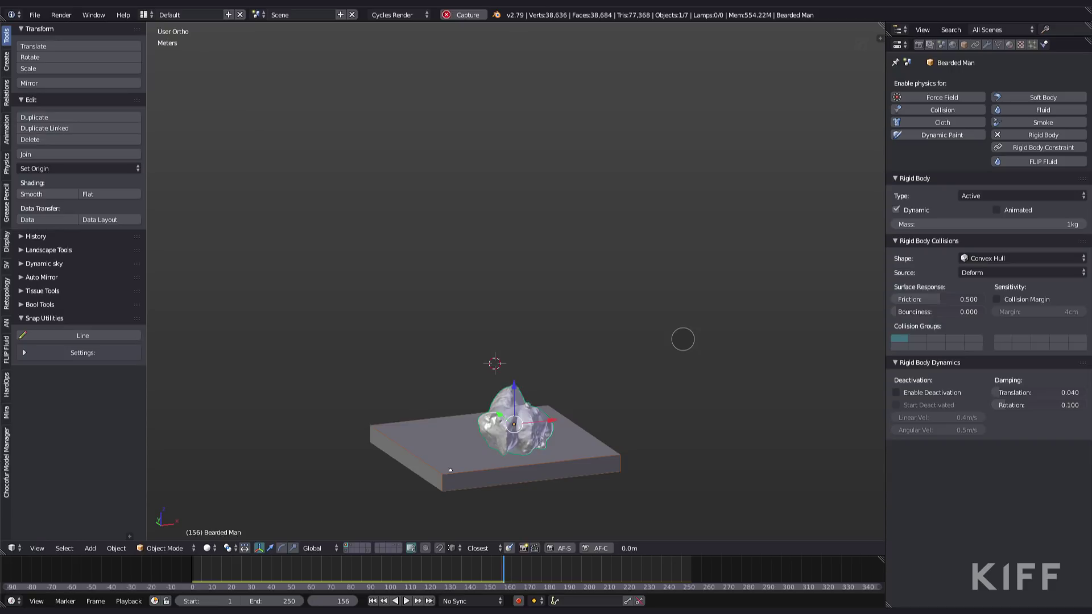
{"action": "key", "text": "ctrl+z"}
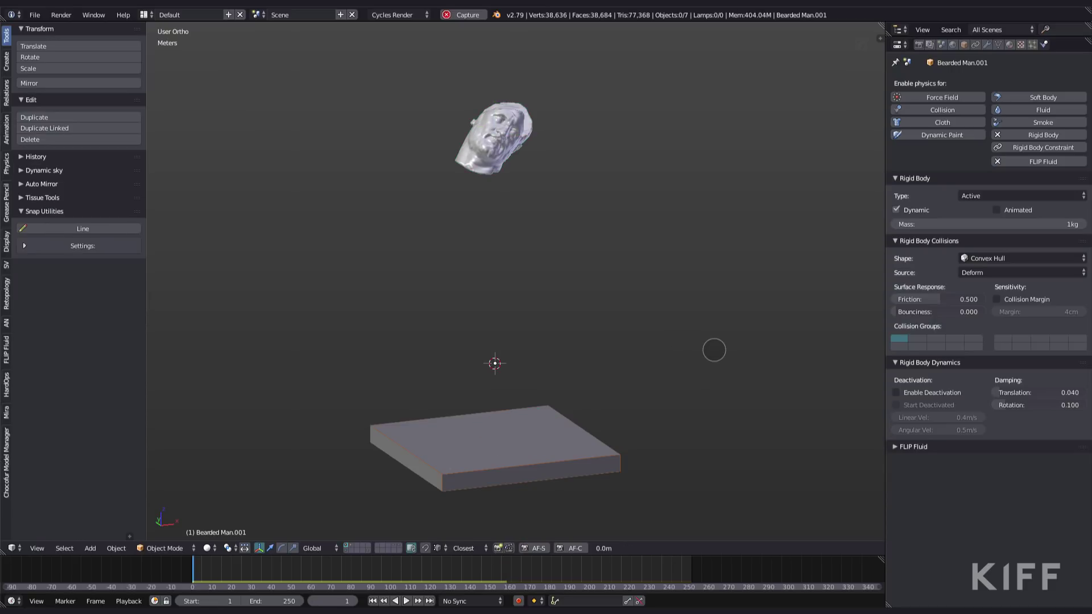
{"action": "key", "text": "shift+a"}
{"action": "mouse_move", "coordinate": [626, 281]}
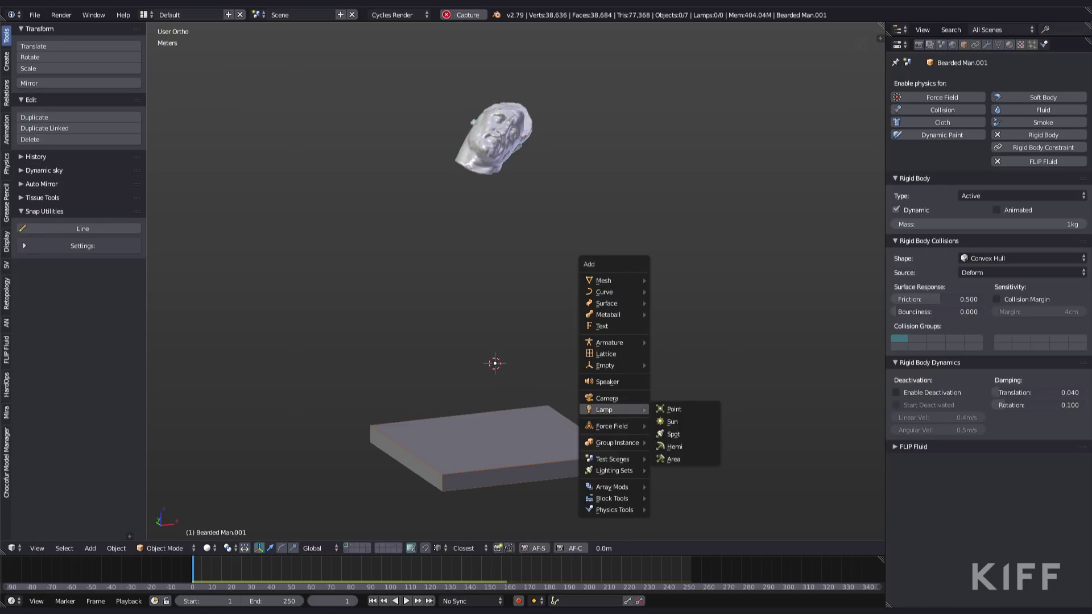
{"action": "mouse_move", "coordinate": [620, 426]}
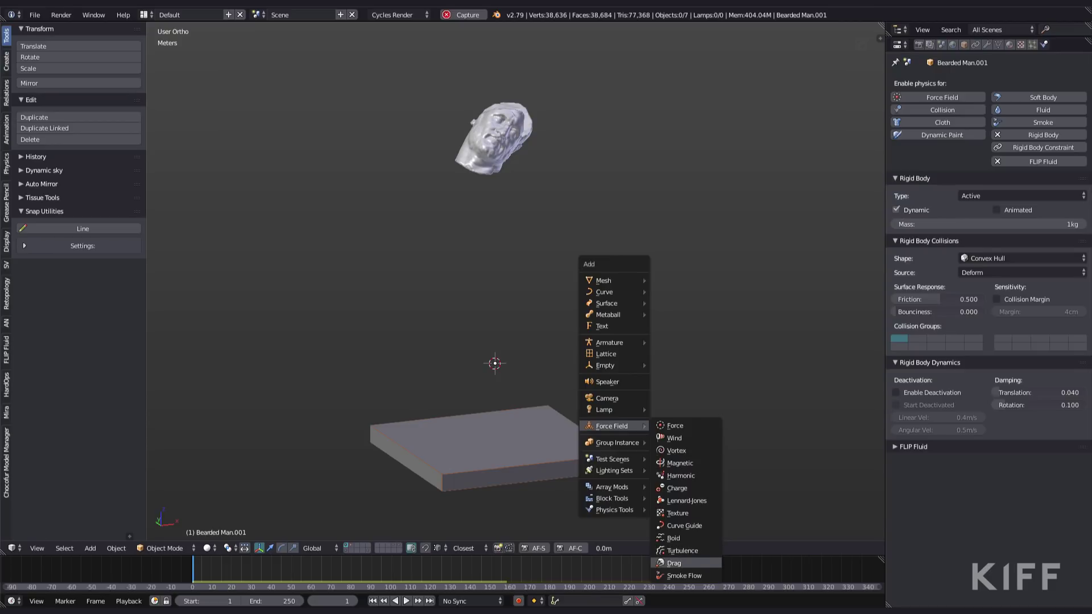
{"action": "left_click", "coordinate": [535, 392]}
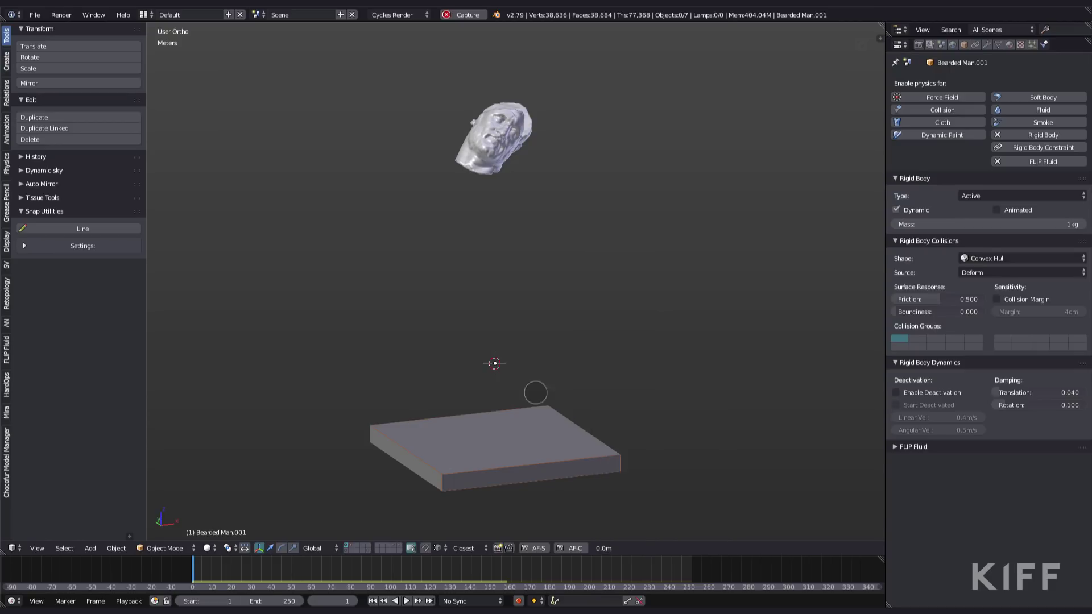
Step: Show the layer with the force fields and review the physics settings and display shapes of the Turbulence and Drag empties
{"action": "key", "text": "ctrl+z"}
{"action": "right_click", "coordinate": [536, 342]}
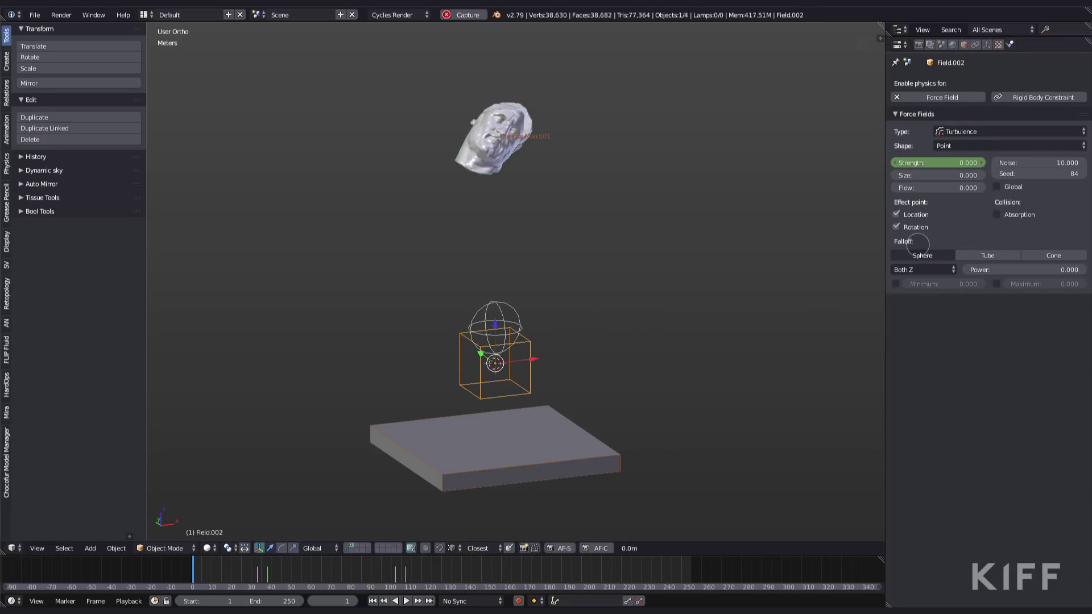
{"action": "right_click", "coordinate": [505, 293]}
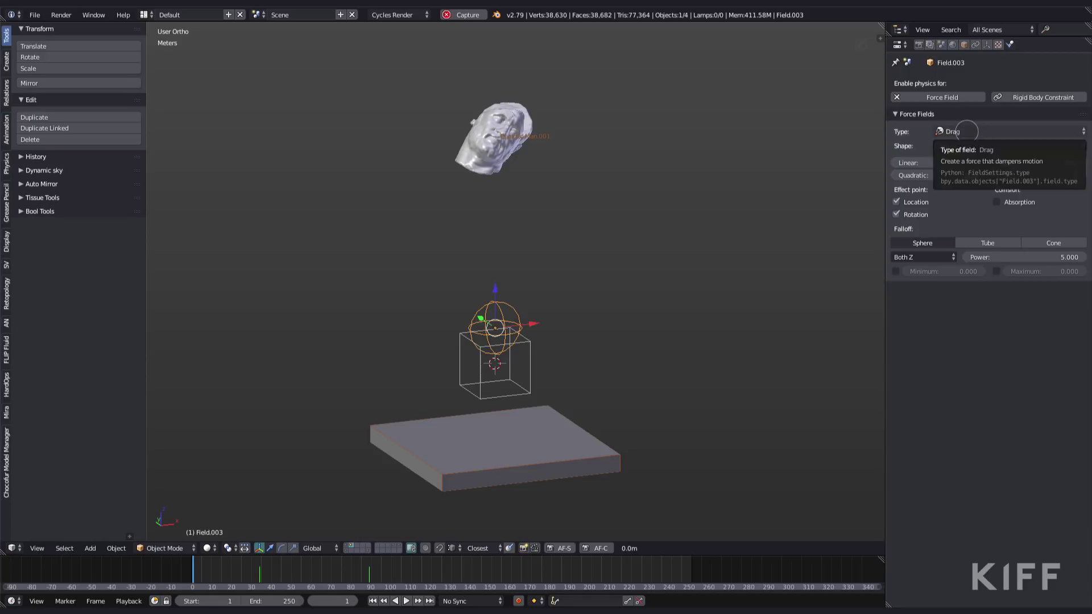
{"action": "left_click", "coordinate": [986, 44]}
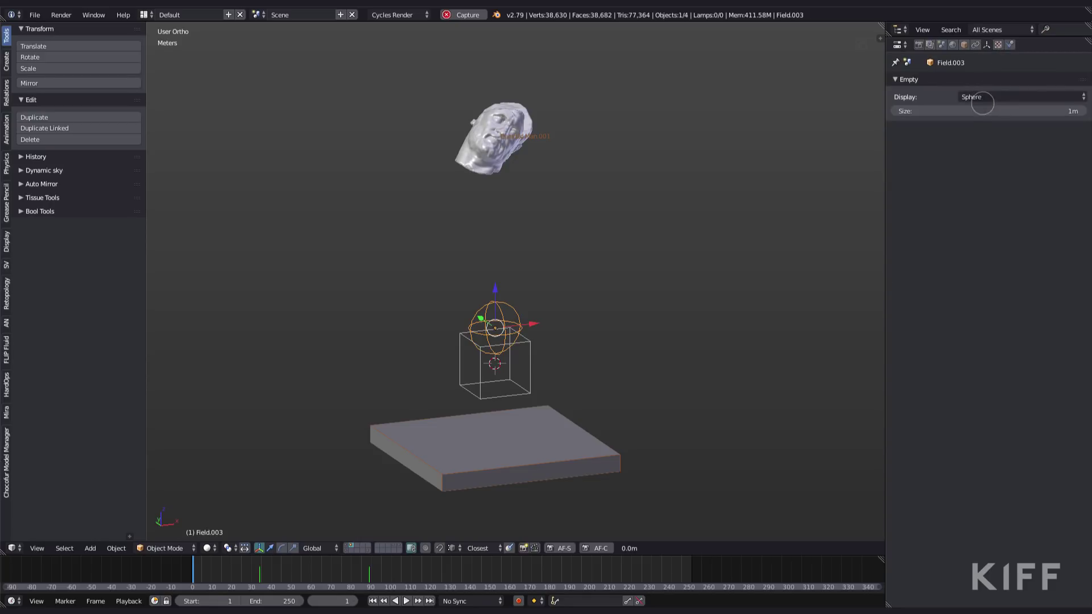
{"action": "right_click", "coordinate": [529, 378]}
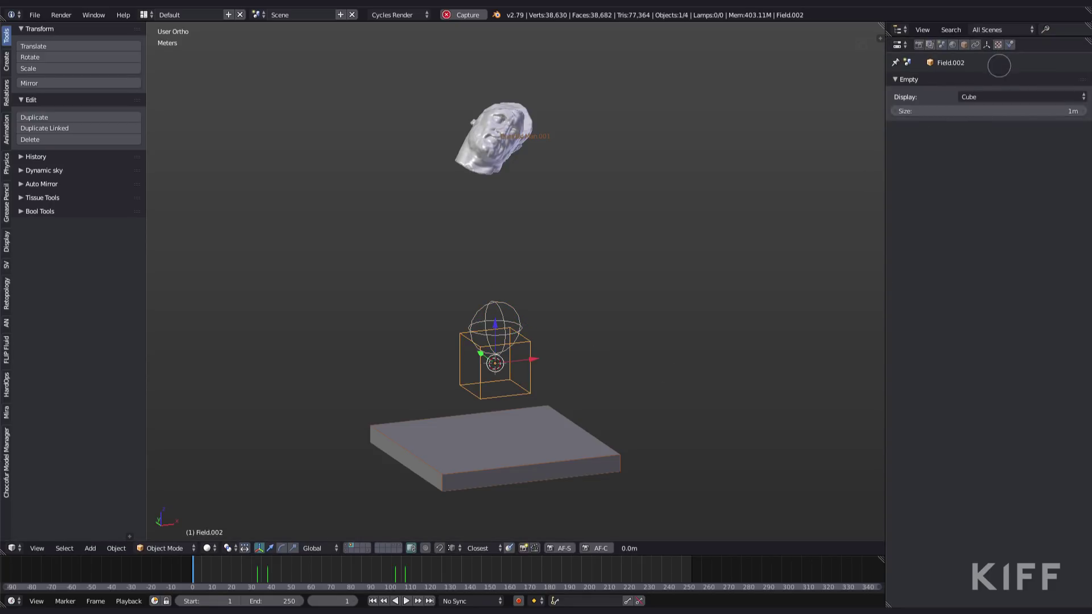
{"action": "left_click", "coordinate": [1010, 44]}
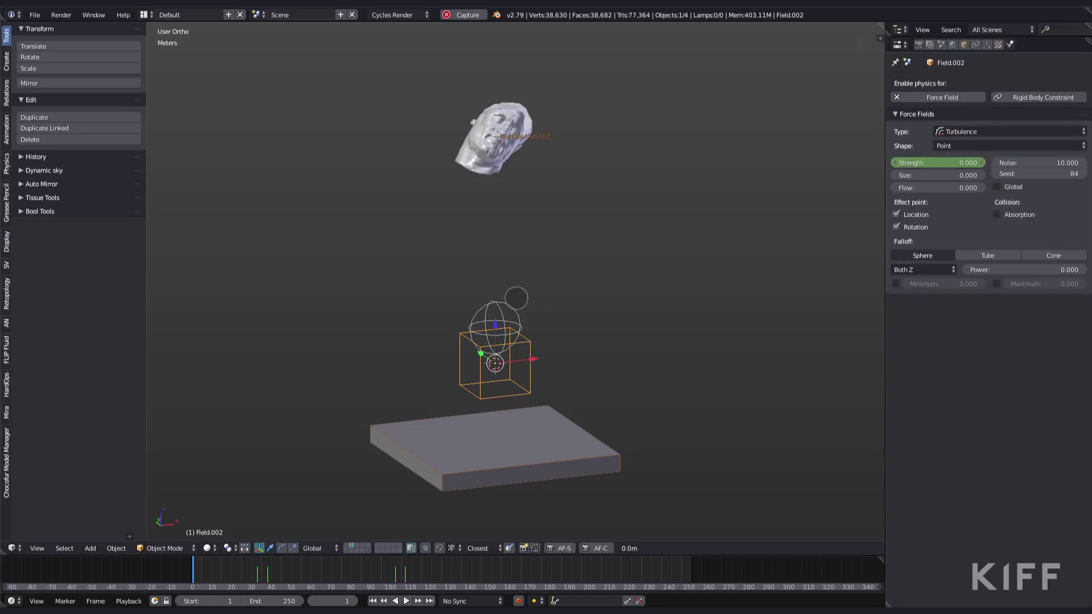
Step: Inspect the Drag field's transform values and force settings
{"action": "right_click", "coordinate": [517, 302]}
{"action": "key", "text": "n"}
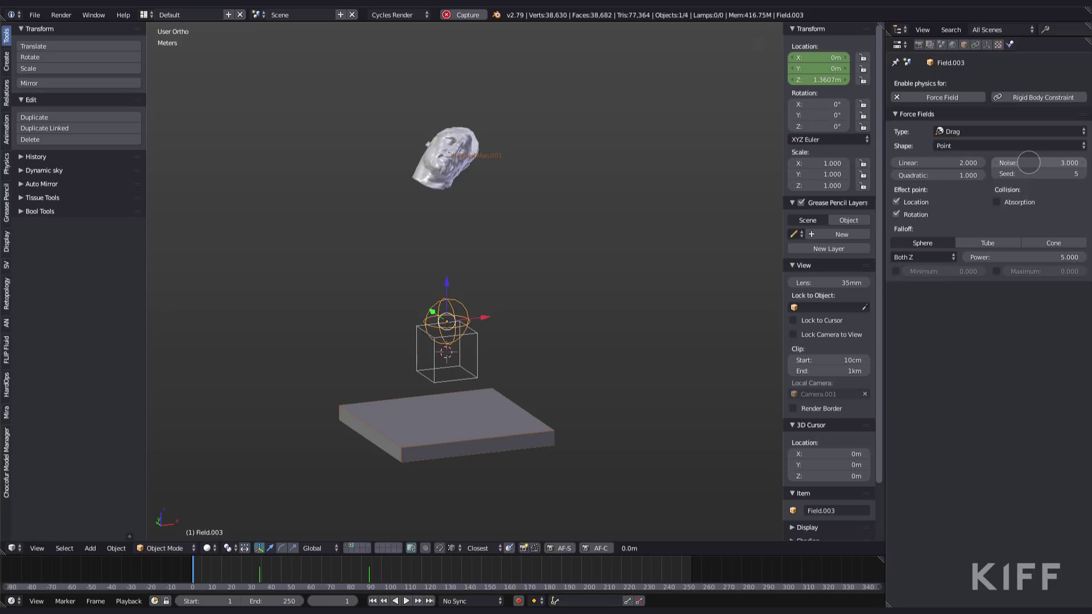
{"action": "key", "text": "n"}
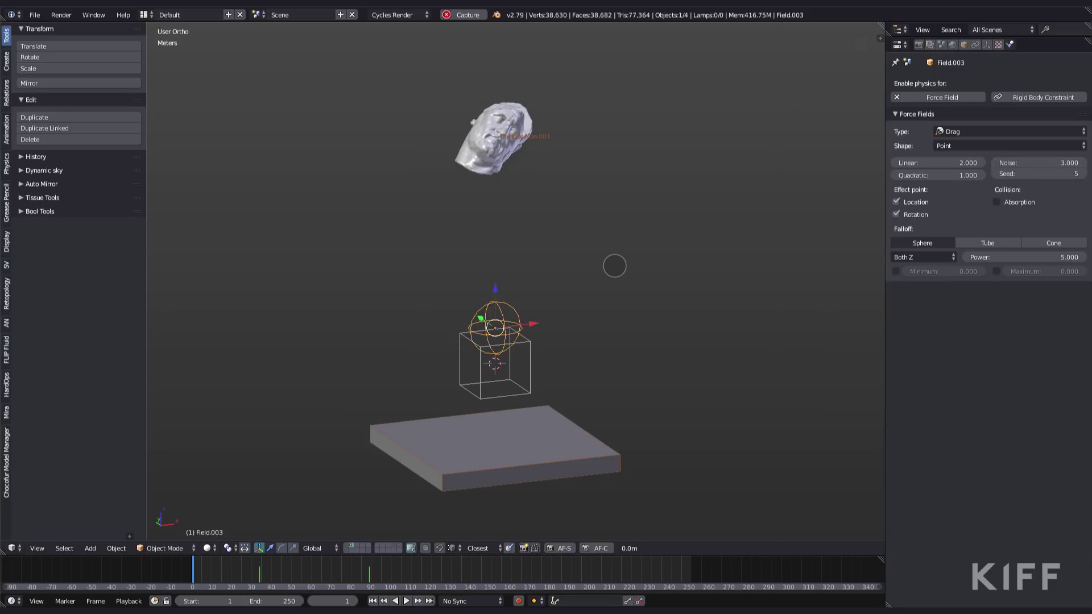
Step: Examine the Turbulence field's animated strength curve in the Graph Editor, and play the simulation in the 3D View
{"action": "right_click", "coordinate": [529, 378]}
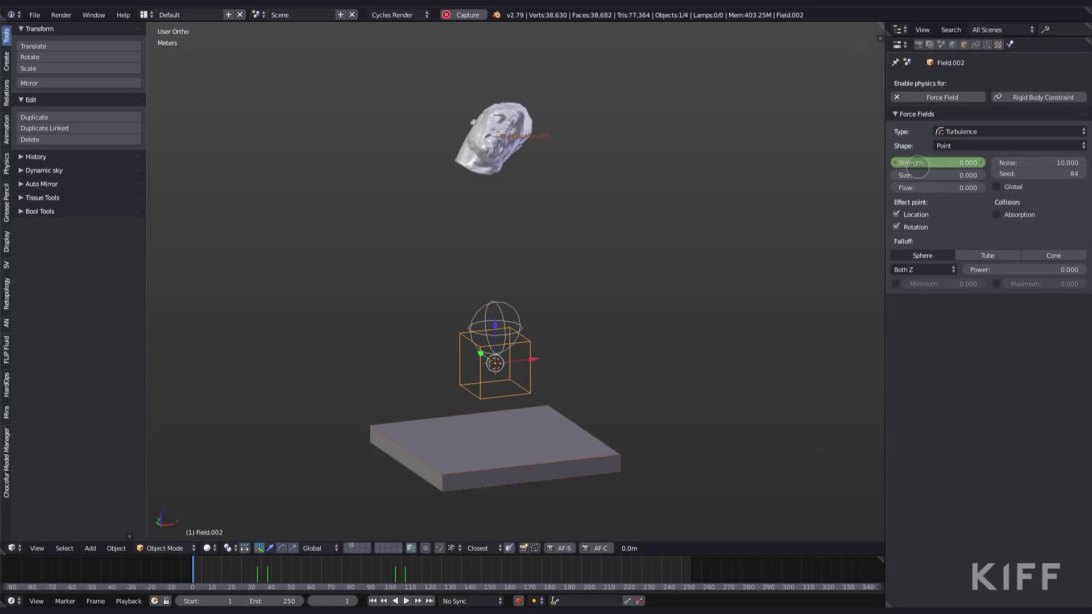
{"action": "left_click", "coordinate": [11, 548]}
{"action": "left_click", "coordinate": [34, 515]}
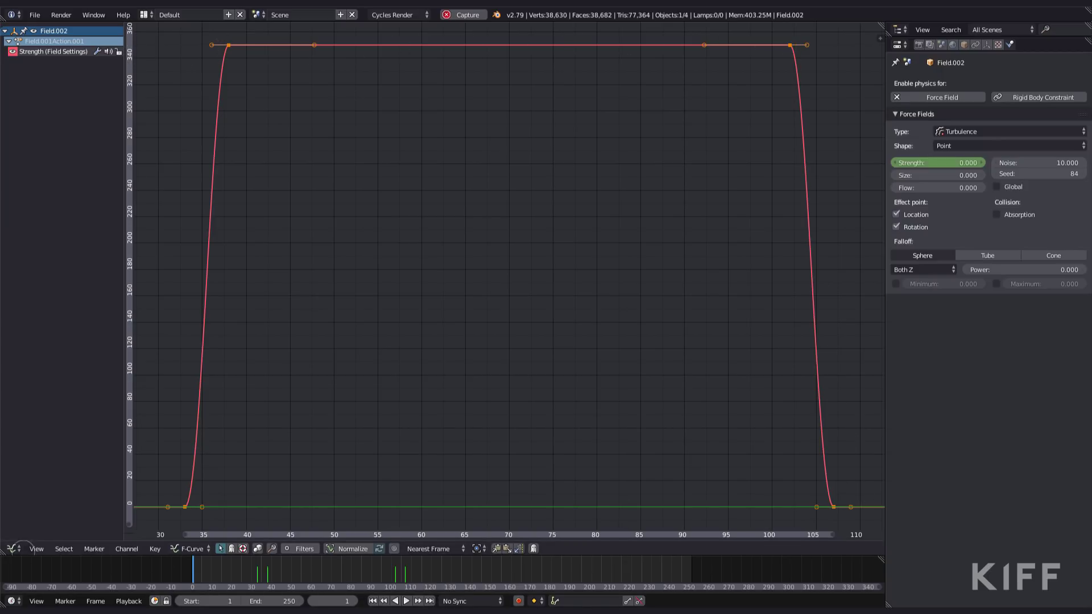
{"action": "left_click", "coordinate": [11, 549]}
{"action": "left_click", "coordinate": [34, 519]}
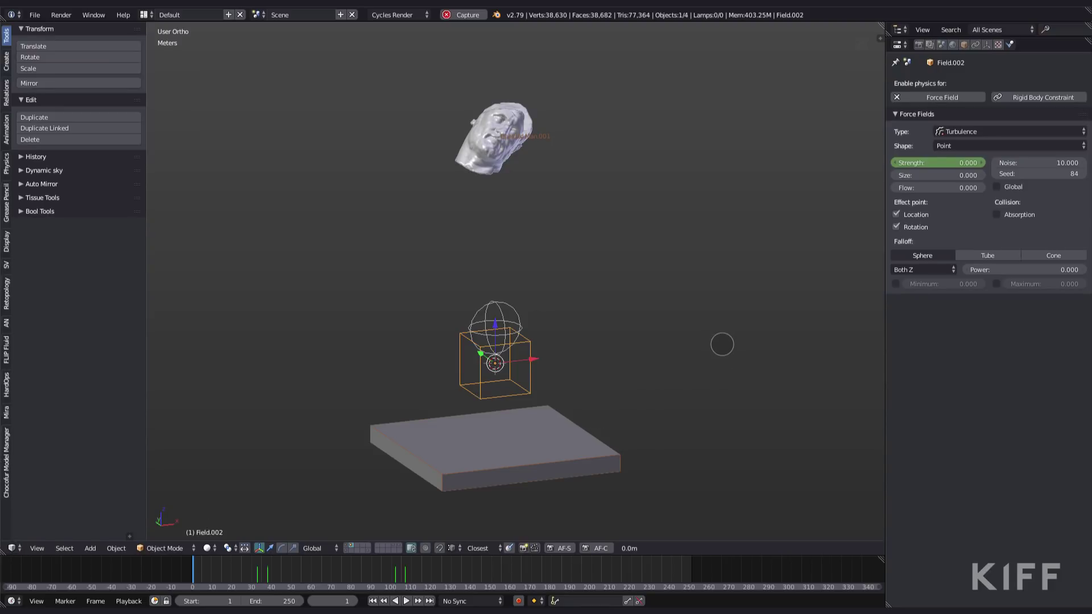
{"action": "key", "text": "alt+a"}
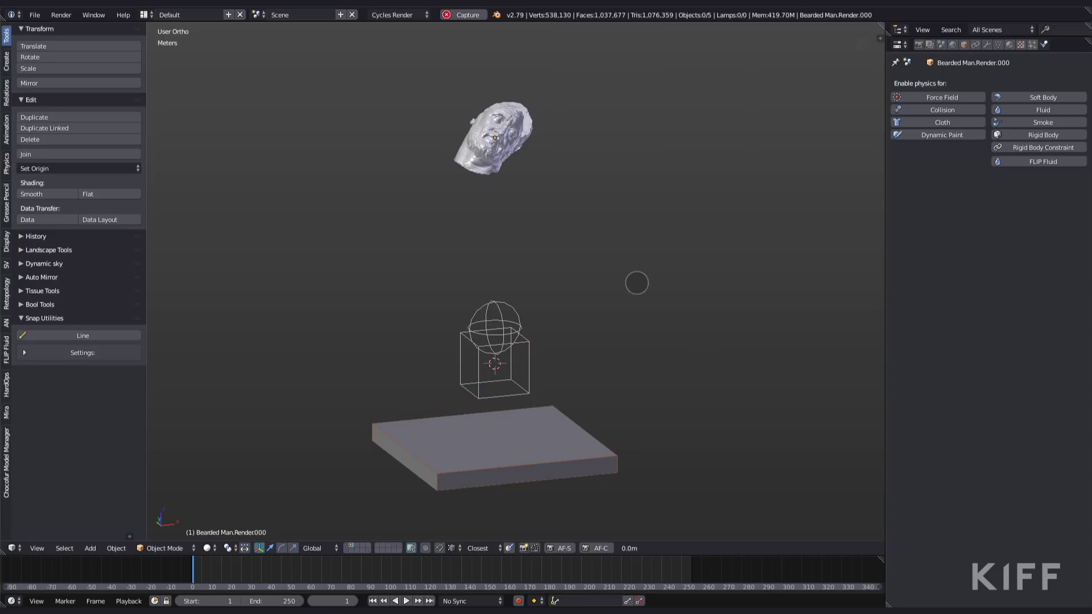
Step: Bake the scene's rigid body cache for frames 1 to 250 and play back the baked fall
{"action": "left_click", "coordinate": [941, 44]}
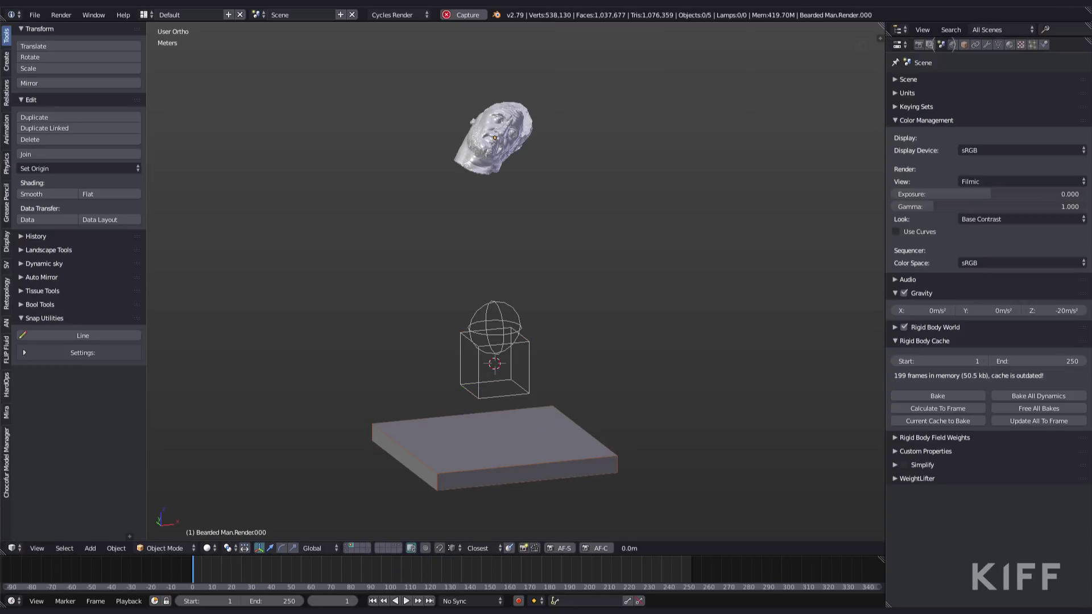
{"action": "left_click", "coordinate": [920, 340]}
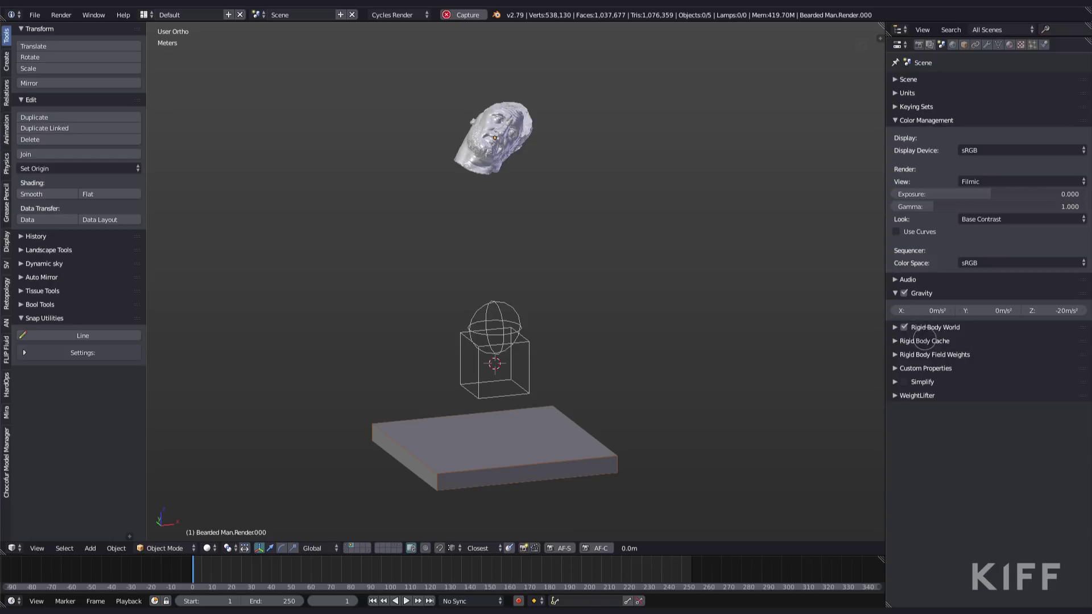
{"action": "left_click", "coordinate": [923, 341]}
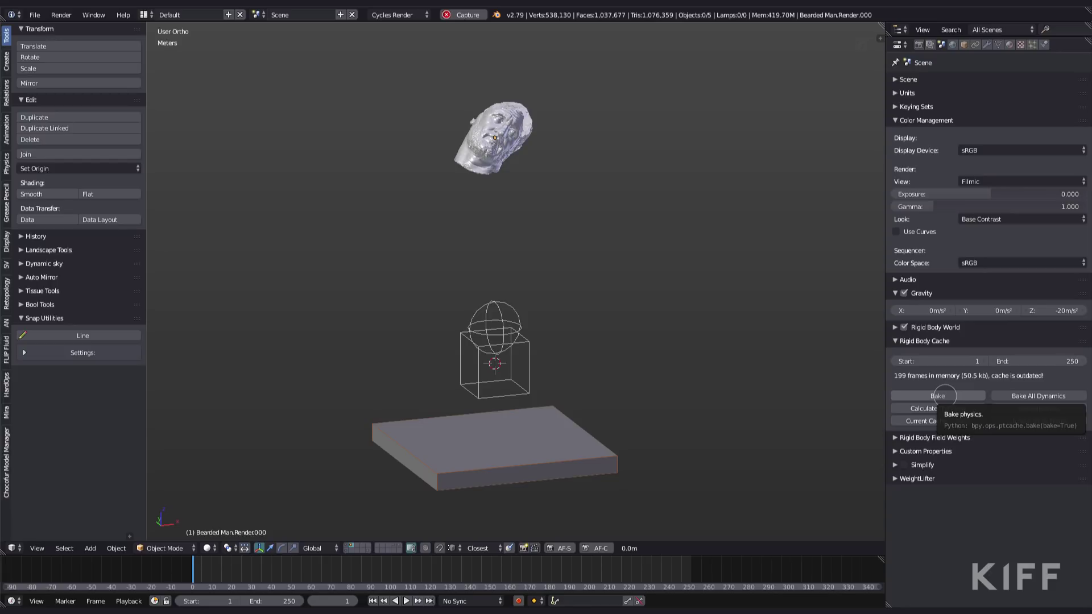
{"action": "left_click", "coordinate": [945, 396]}
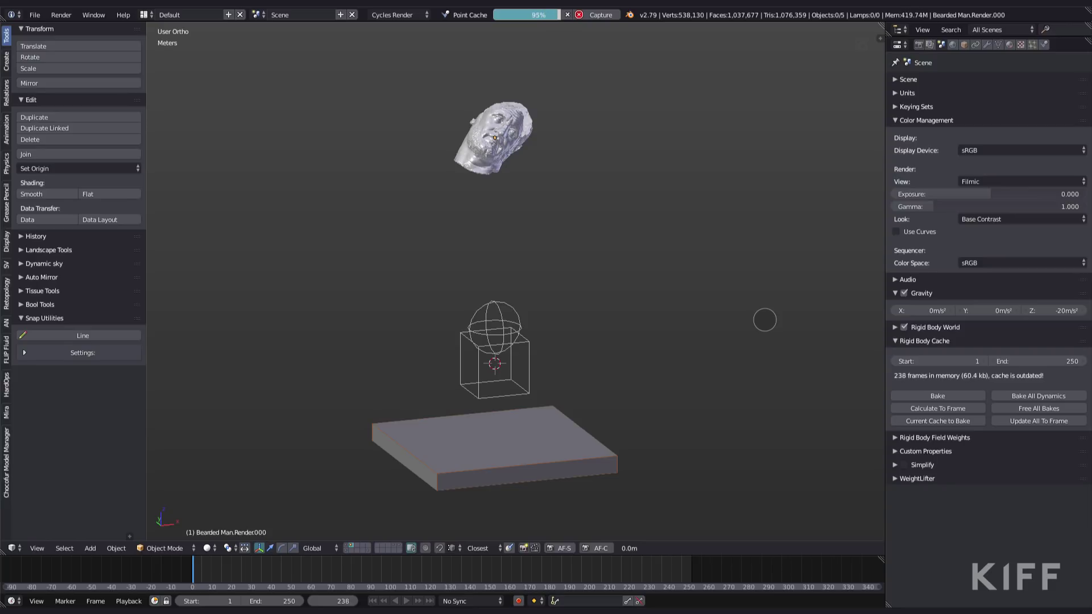
{"action": "key", "text": "alt+a"}
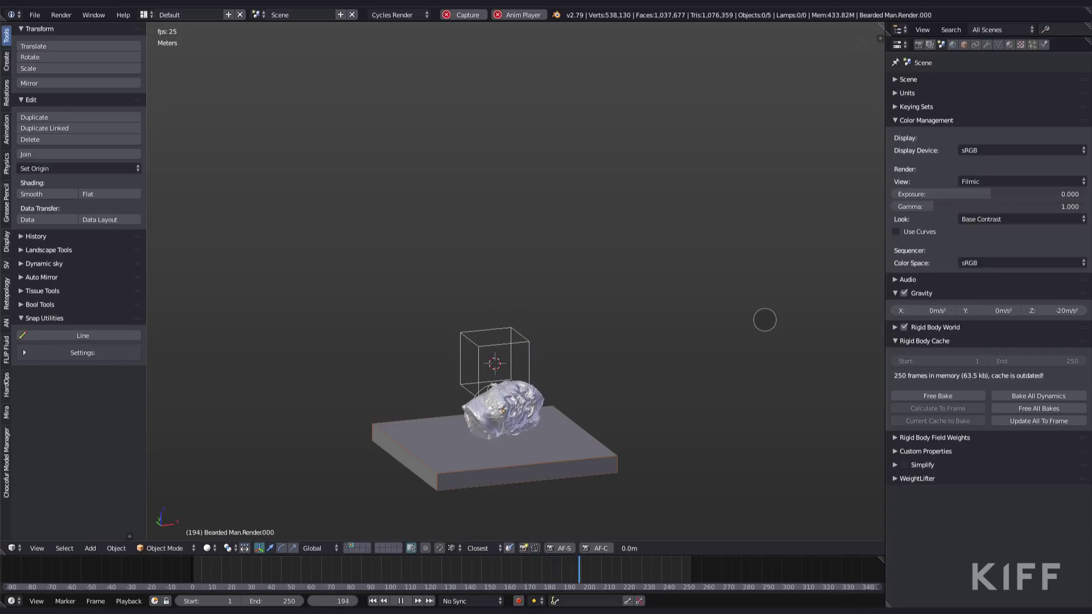
{"action": "key", "text": "Escape"}
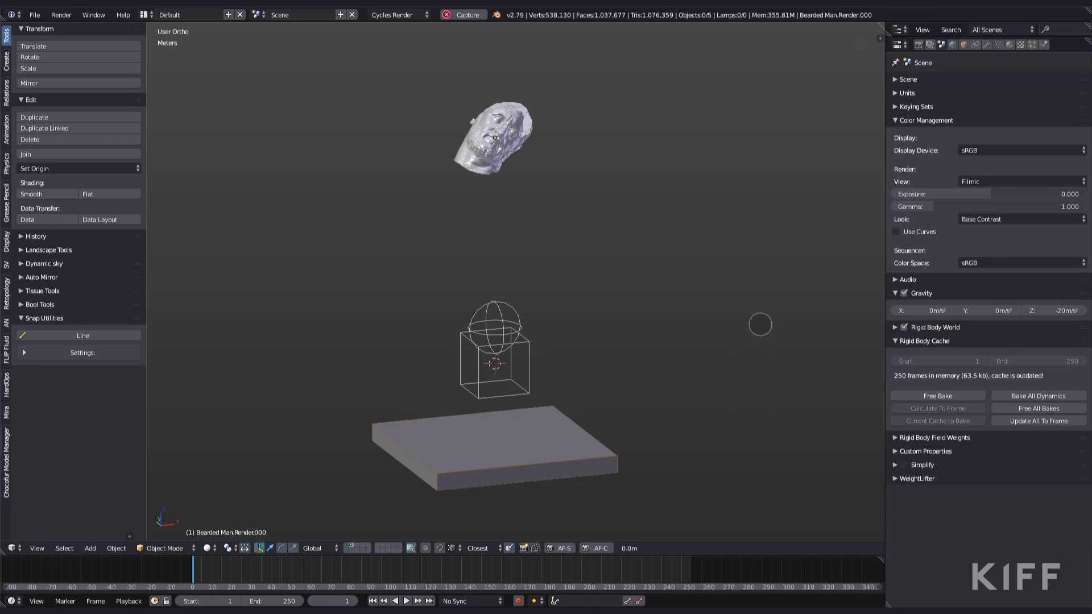
Step: Select the falling head and review its FLIP Fluid obstacle settings
{"action": "right_click", "coordinate": [494, 136]}
{"action": "left_click", "coordinate": [1044, 44]}
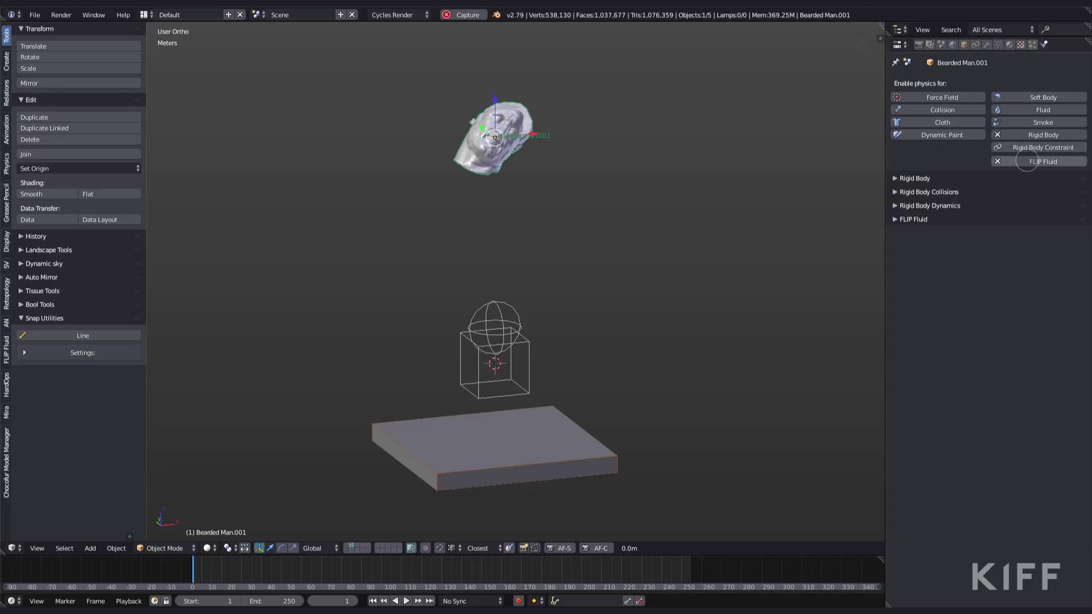
{"action": "left_click", "coordinate": [947, 220]}
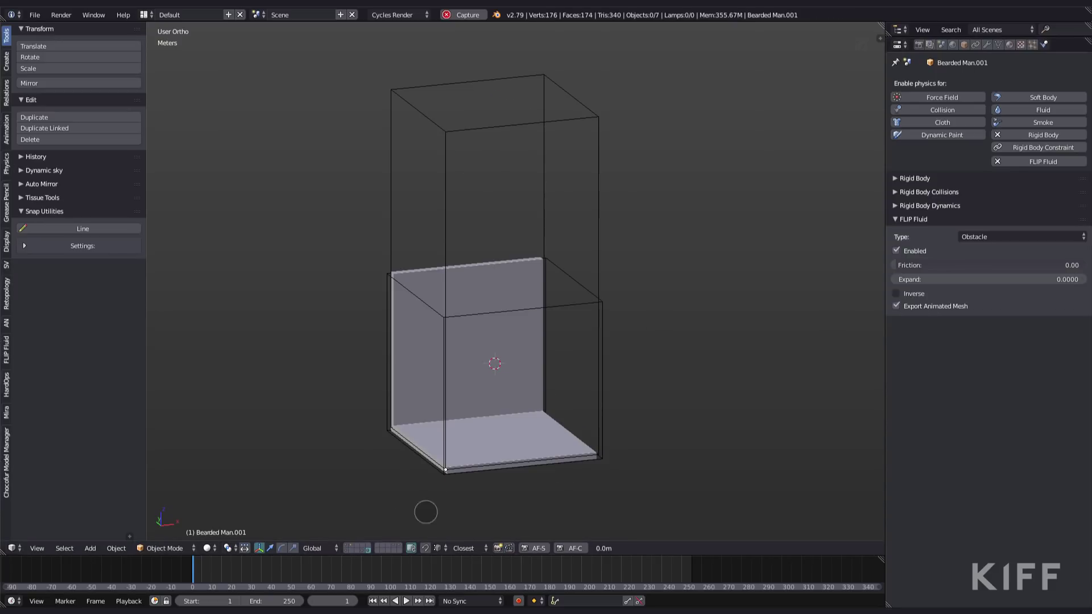
Step: Show the fluid setup layers alongside the head and inspect the FLIP Fluid settings of the Domain and Fluid boxes
{"action": "right_click", "coordinate": [602, 219]}
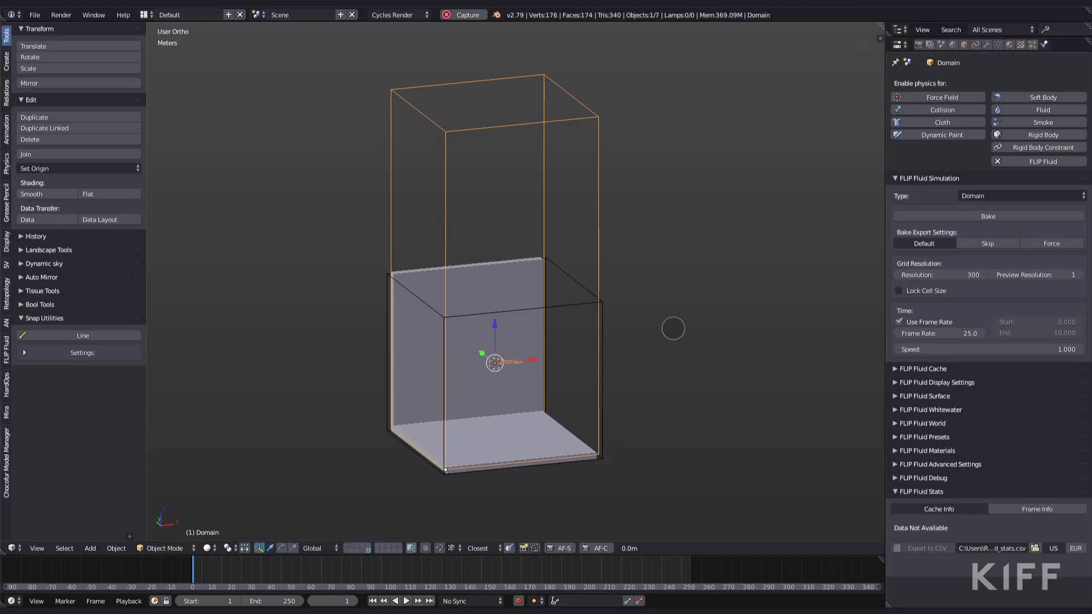
{"action": "right_click", "coordinate": [567, 306]}
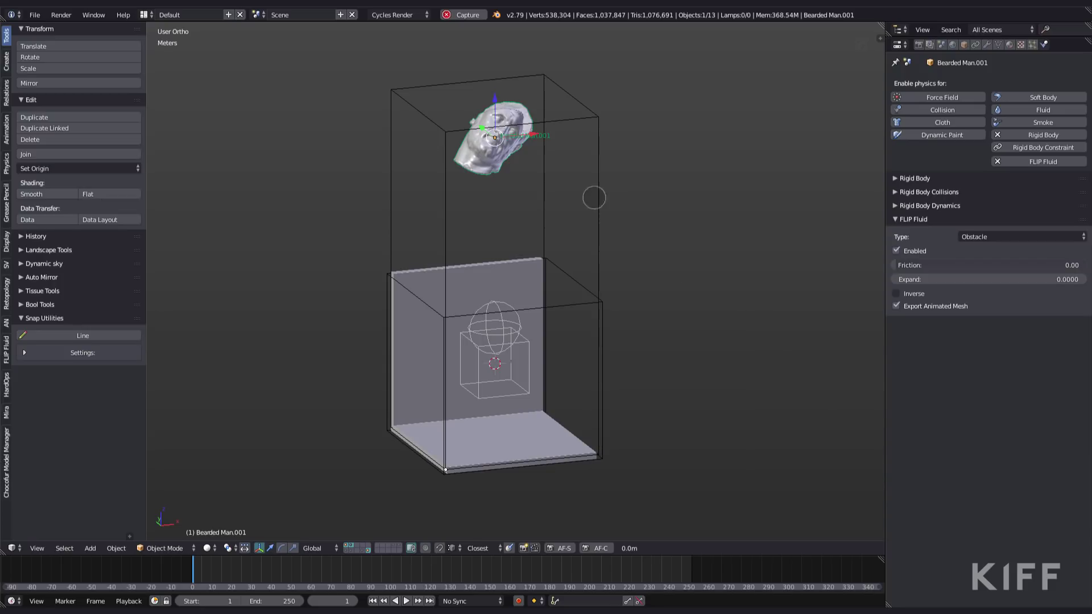
{"action": "right_click", "coordinate": [566, 302]}
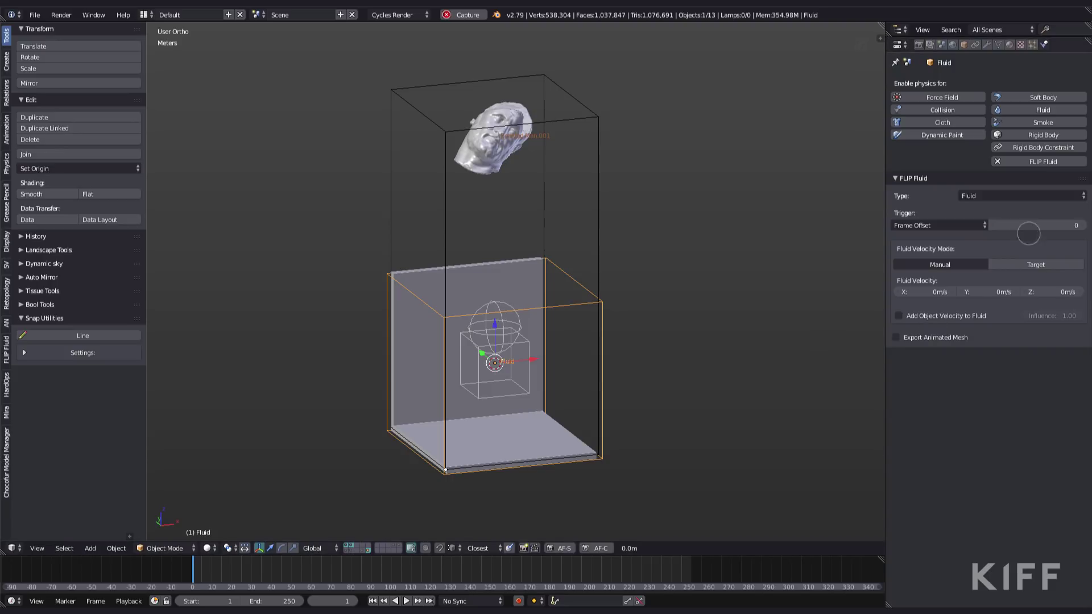
Step: Select the Domain and review its FLIP Fluid simulation, cache, display and surface settings
{"action": "right_click", "coordinate": [601, 191]}
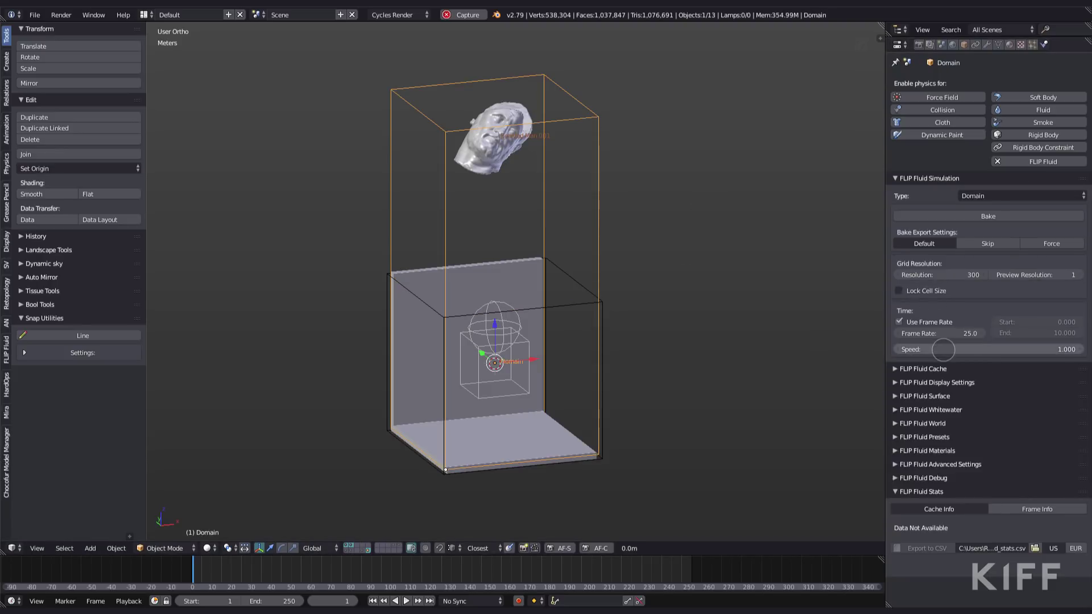
{"action": "left_click", "coordinate": [939, 491]}
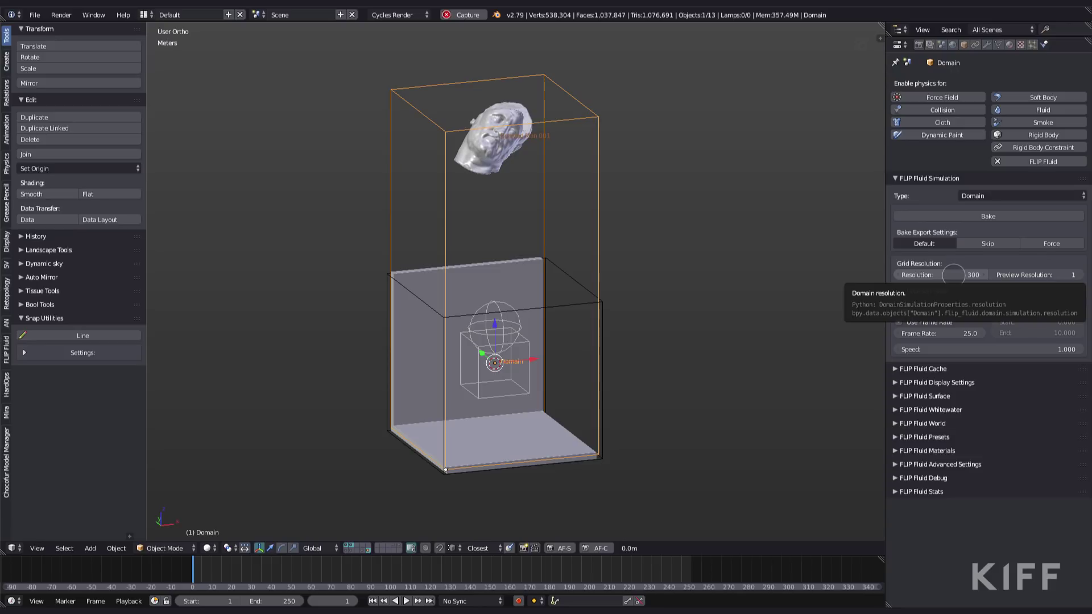
{"action": "left_click", "coordinate": [920, 179]}
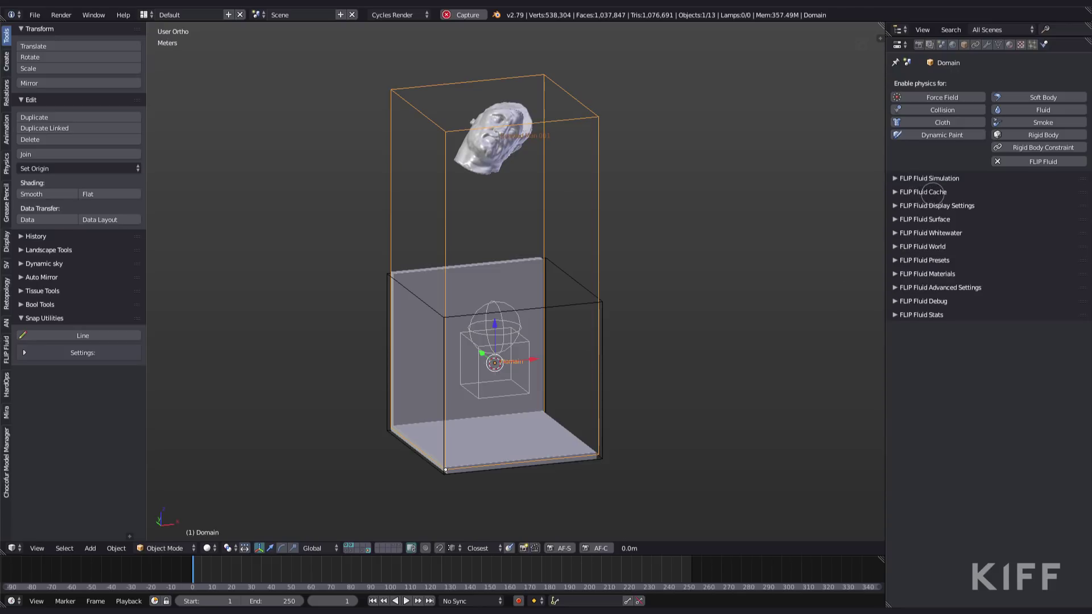
{"action": "left_click", "coordinate": [932, 191]}
{"action": "left_click", "coordinate": [925, 193]}
{"action": "left_click", "coordinate": [937, 206]}
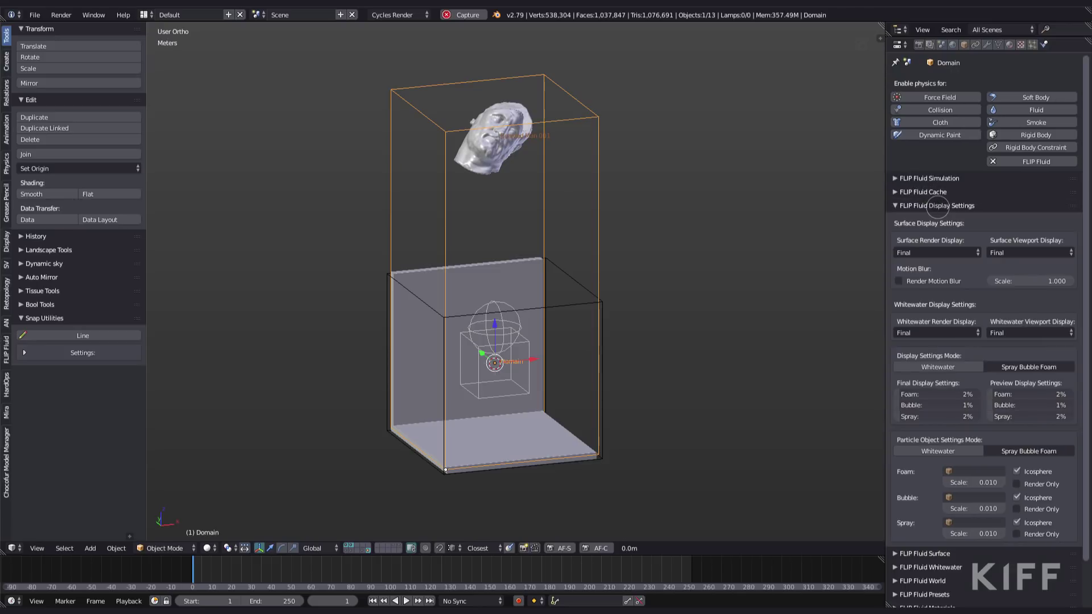
{"action": "left_click", "coordinate": [937, 206]}
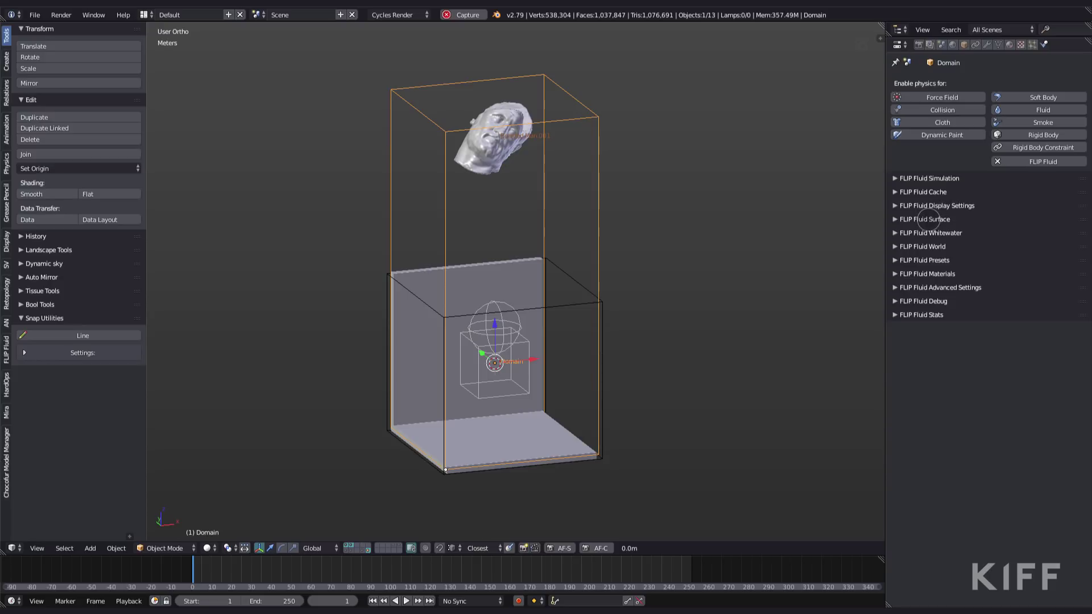
{"action": "left_click", "coordinate": [928, 219]}
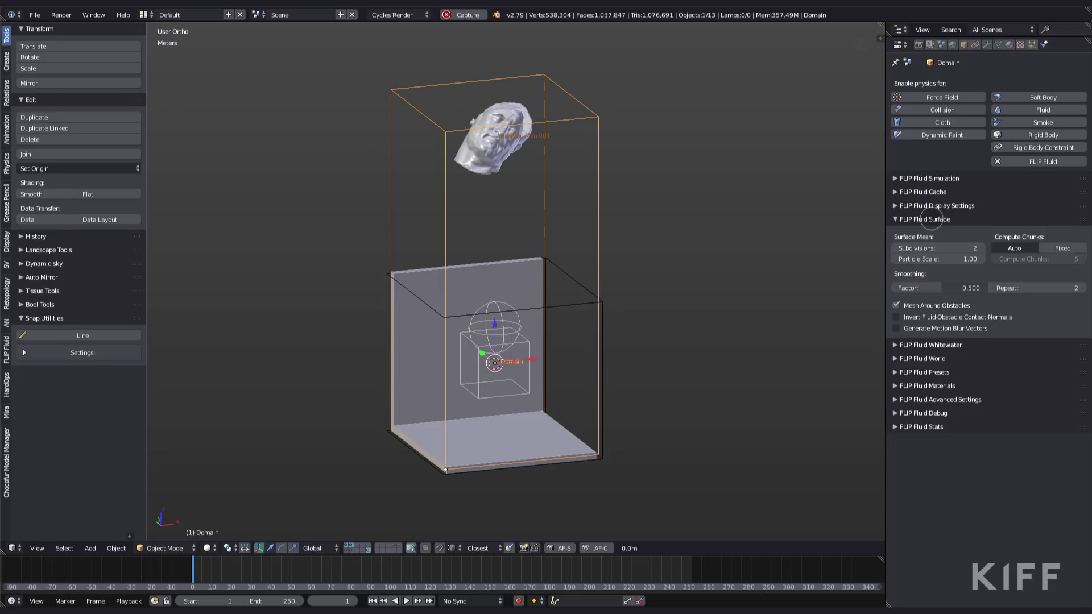
{"action": "left_click", "coordinate": [931, 219]}
Step: Review the Domain's whitewater emitter and particle settings together with the whitewater display settings
{"action": "left_click", "coordinate": [932, 234]}
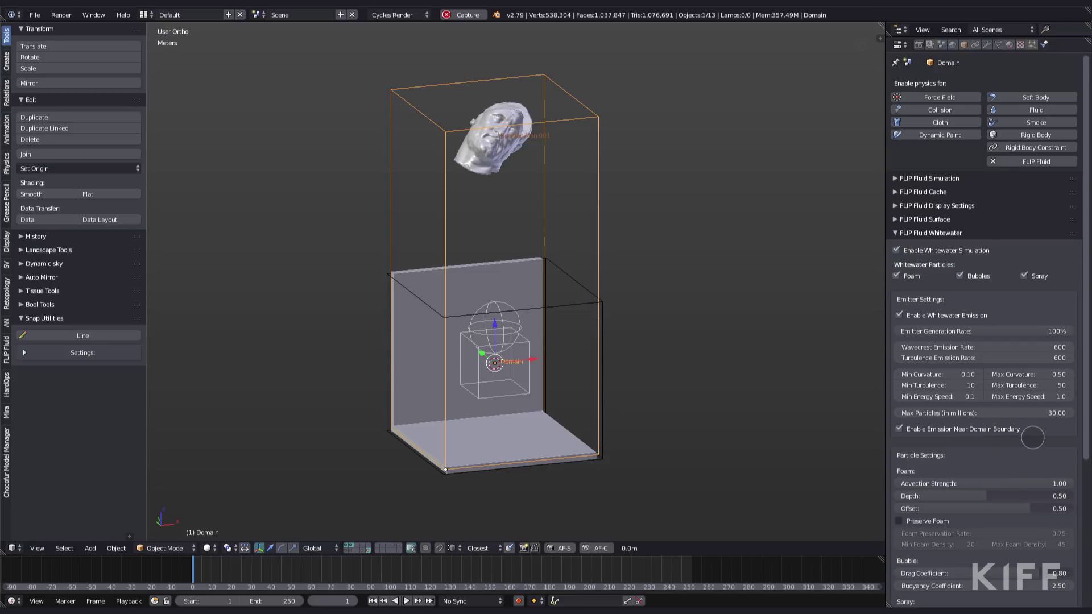
{"action": "scroll", "coordinate": [1032, 437], "scroll_direction": "down", "scroll_amount": 5}
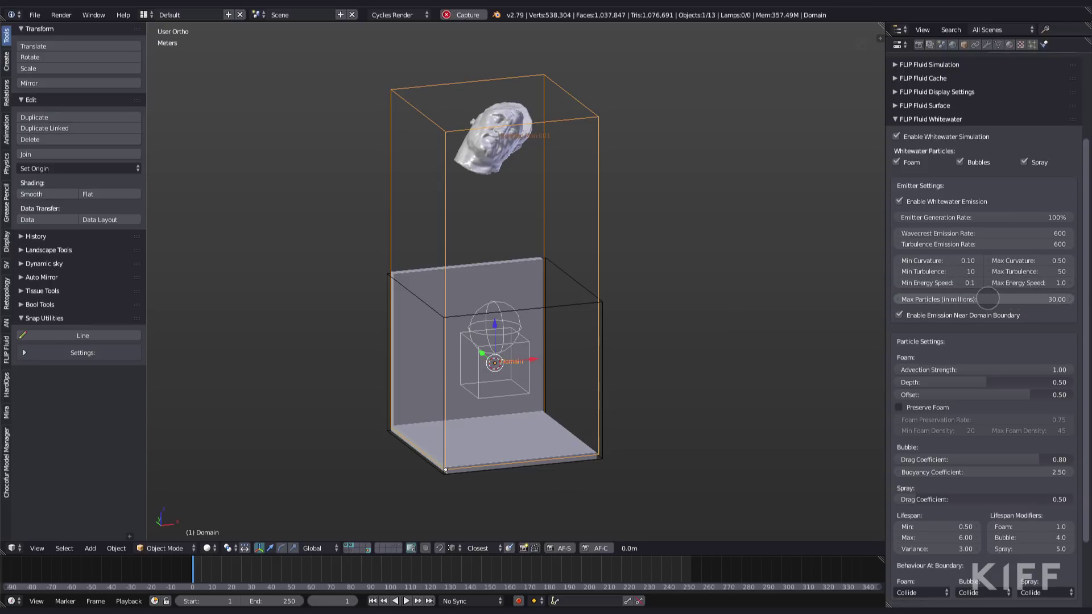
{"action": "mouse_move", "coordinate": [993, 299]}
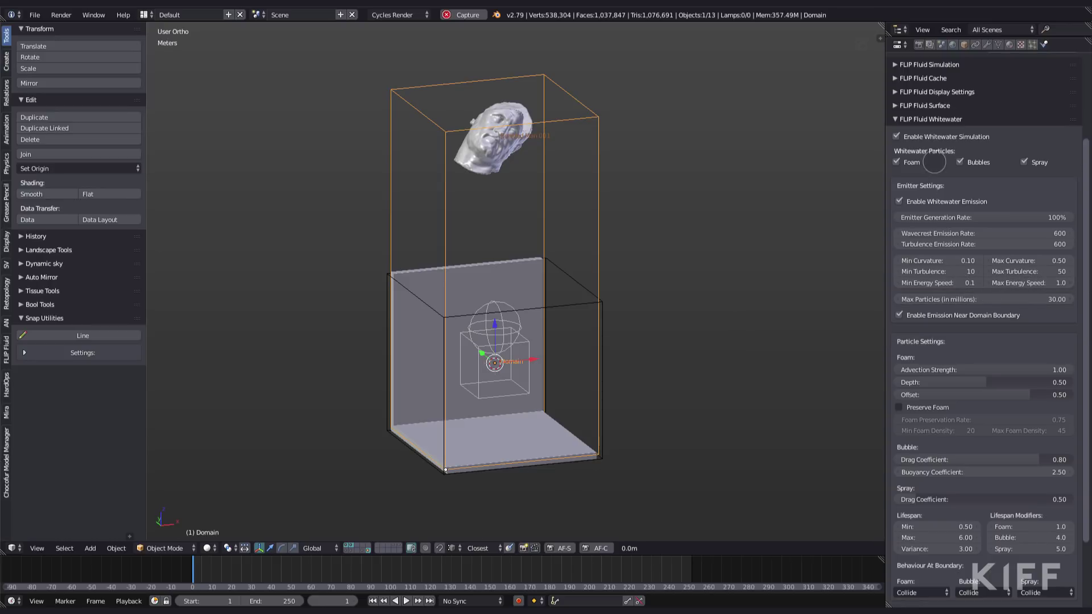
{"action": "left_click", "coordinate": [926, 92]}
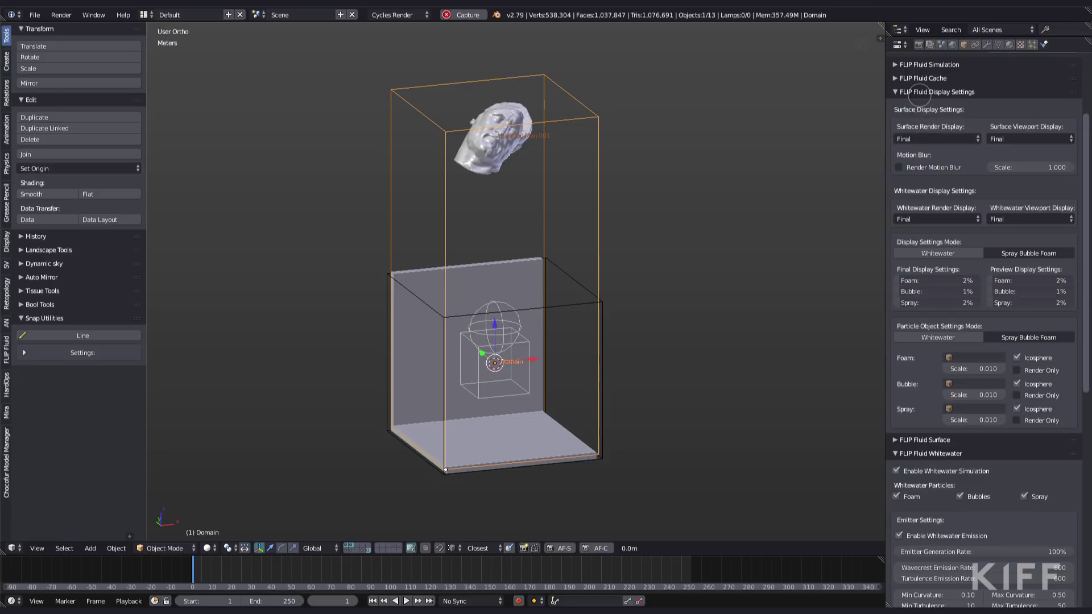
{"action": "left_click", "coordinate": [939, 93]}
Step: Set the Domain's maximum whitewater particles to 0.6 million
{"action": "left_click", "coordinate": [994, 300]}
{"action": "type", "text": "0.6"}
{"action": "key", "text": "Return"}
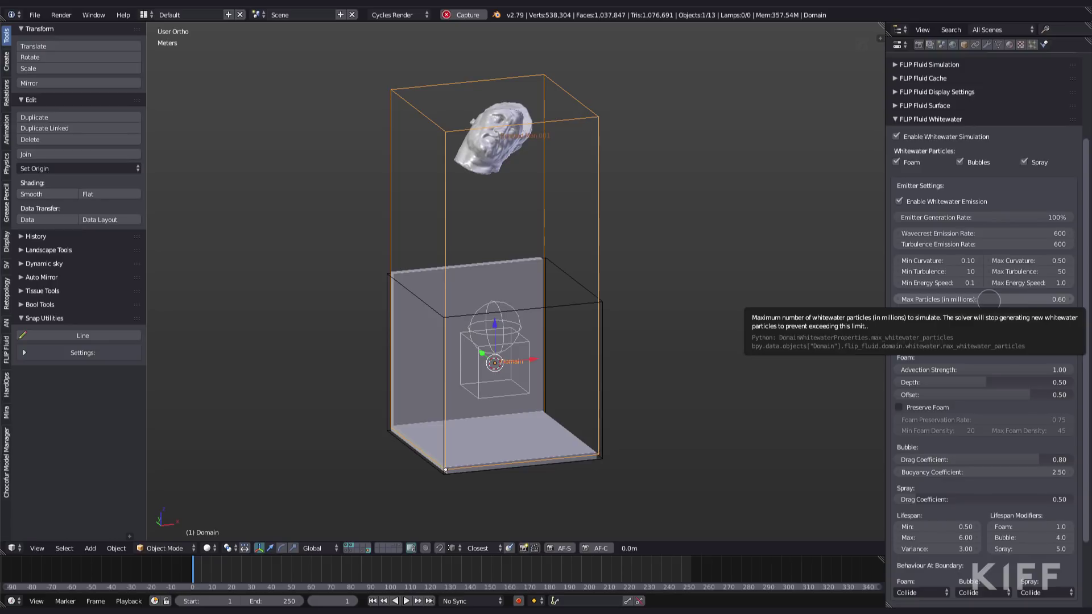
{"action": "left_click", "coordinate": [989, 300]}
{"action": "type", "text": "30"}
{"action": "key", "text": "Return"}
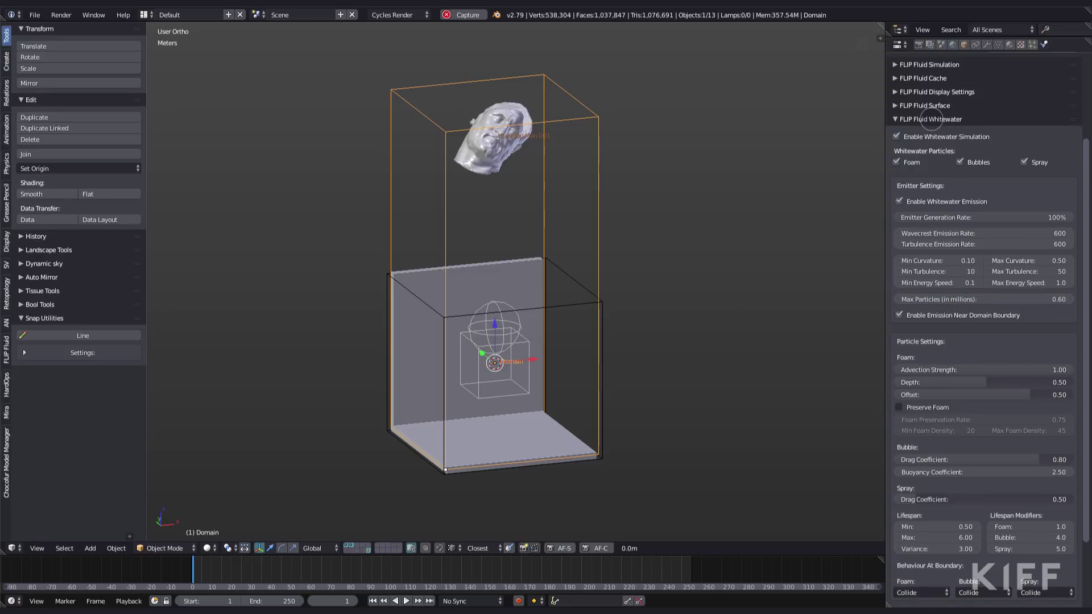
{"action": "left_click", "coordinate": [931, 119]}
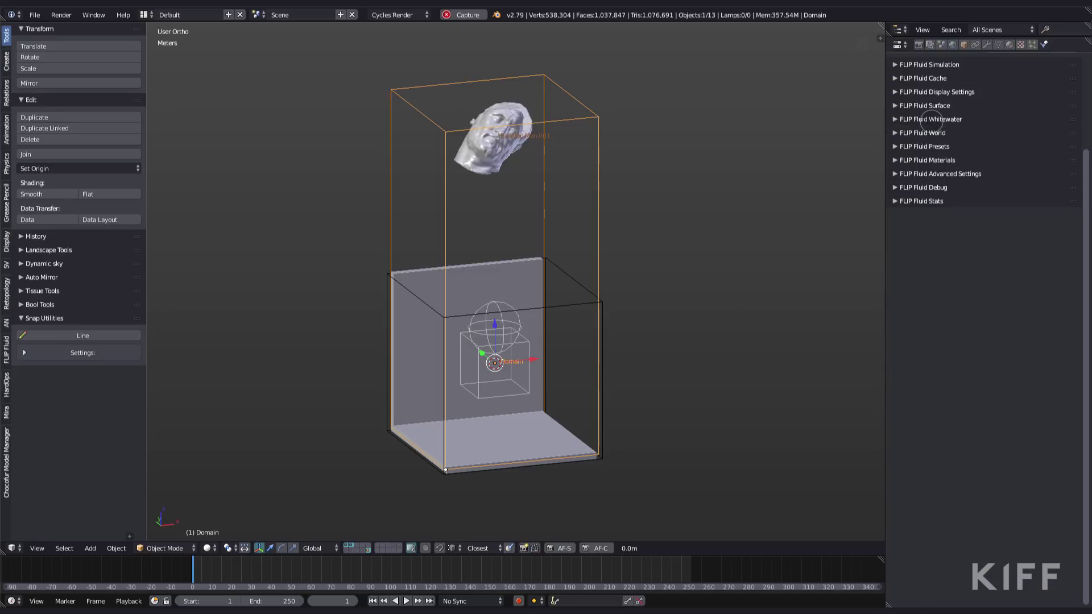
Step: Review the Domain's FLIP Fluid world, presets and advanced settings
{"action": "left_click", "coordinate": [931, 133]}
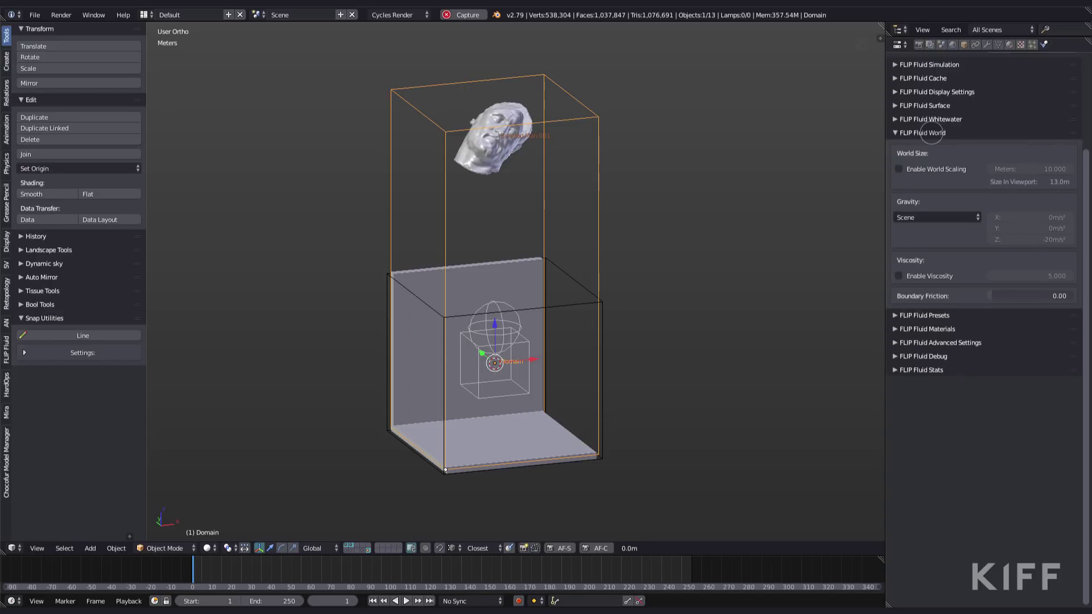
{"action": "left_click", "coordinate": [931, 133]}
{"action": "left_click", "coordinate": [931, 147]}
{"action": "left_click", "coordinate": [931, 147]}
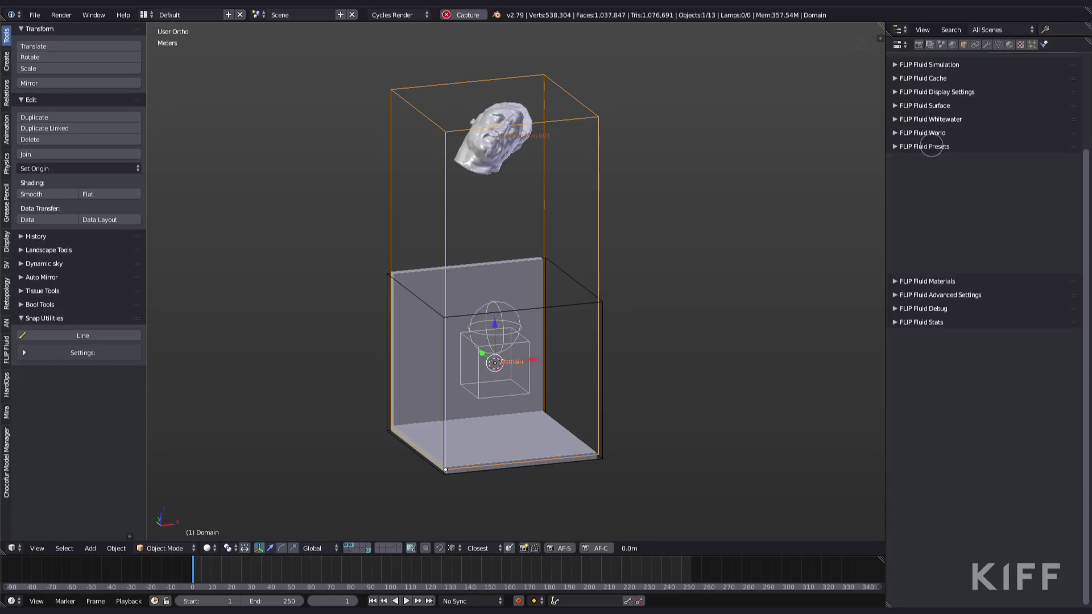
{"action": "left_click", "coordinate": [934, 173]}
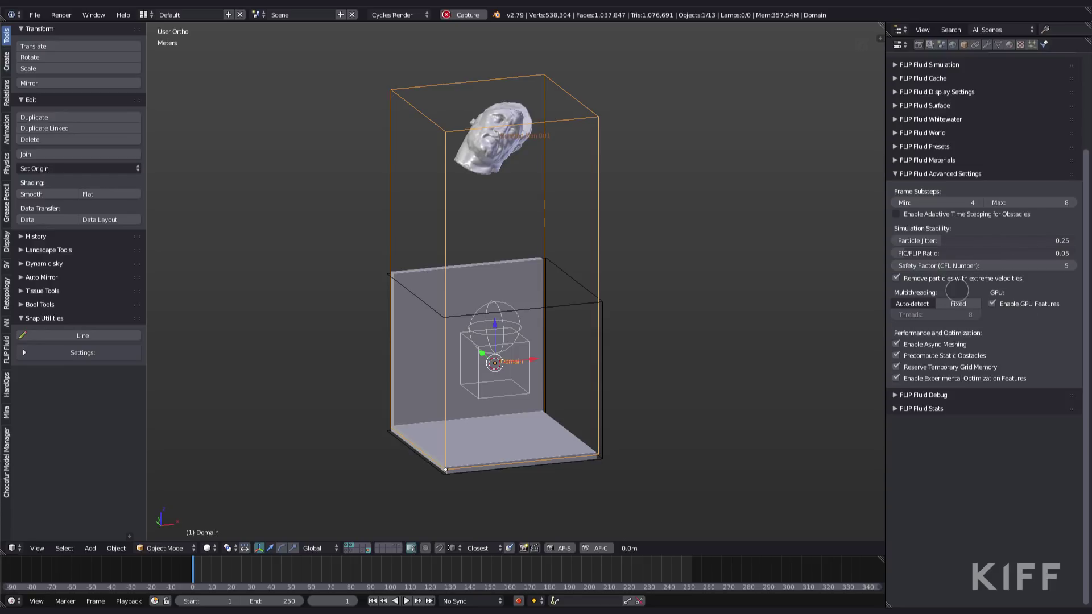
{"action": "left_click", "coordinate": [931, 173]}
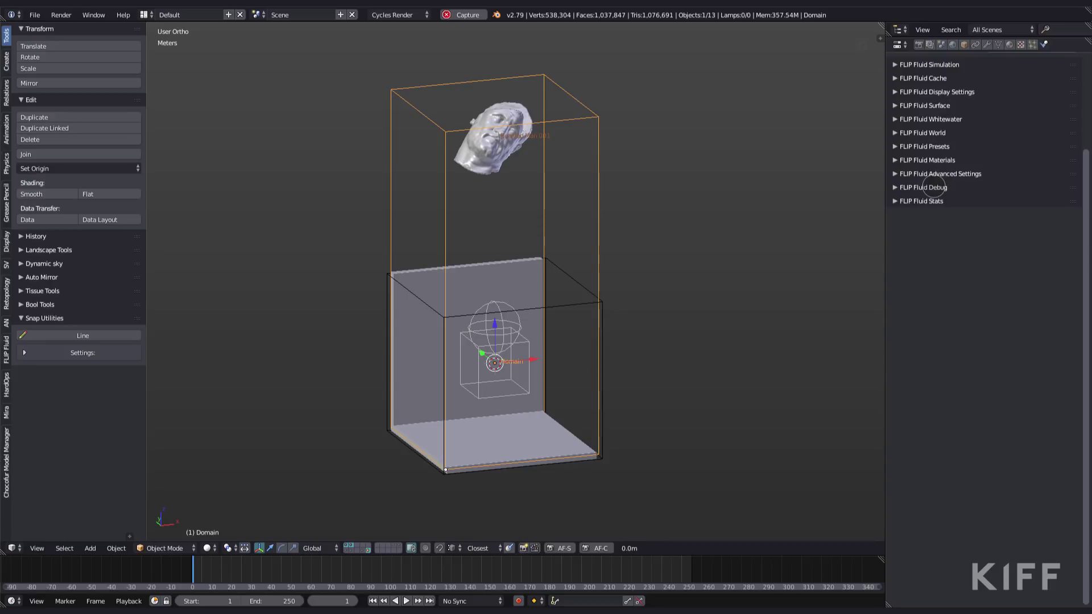
Step: Display the Domain's simulation grid from the debug settings, examine its cells up close and hide the grid again
{"action": "left_click", "coordinate": [933, 187]}
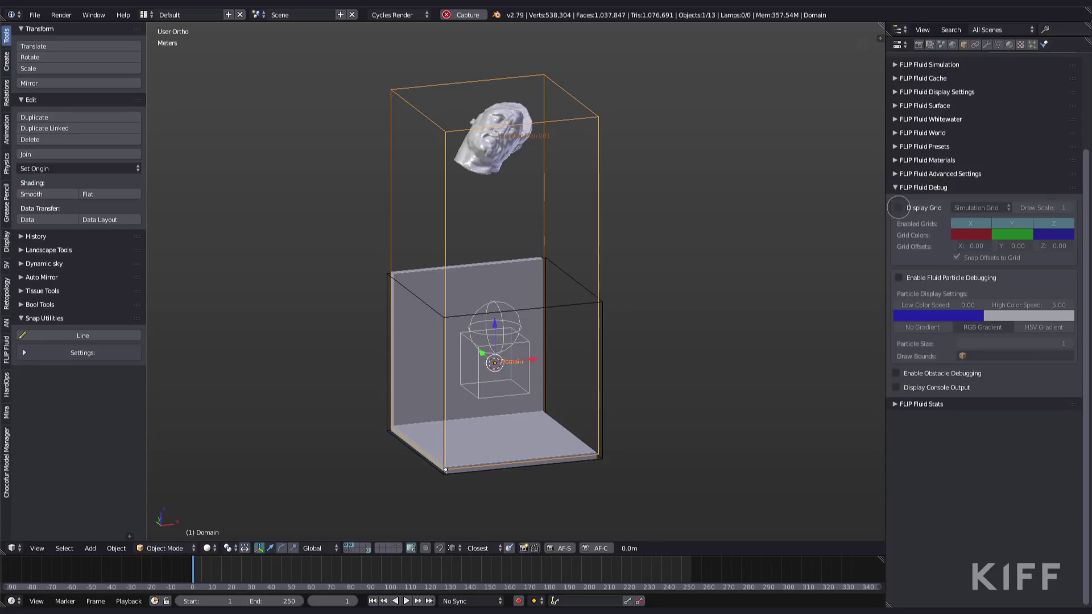
{"action": "left_click", "coordinate": [898, 207]}
{"action": "scroll", "coordinate": [532, 225], "scroll_direction": "up", "scroll_amount": 5}
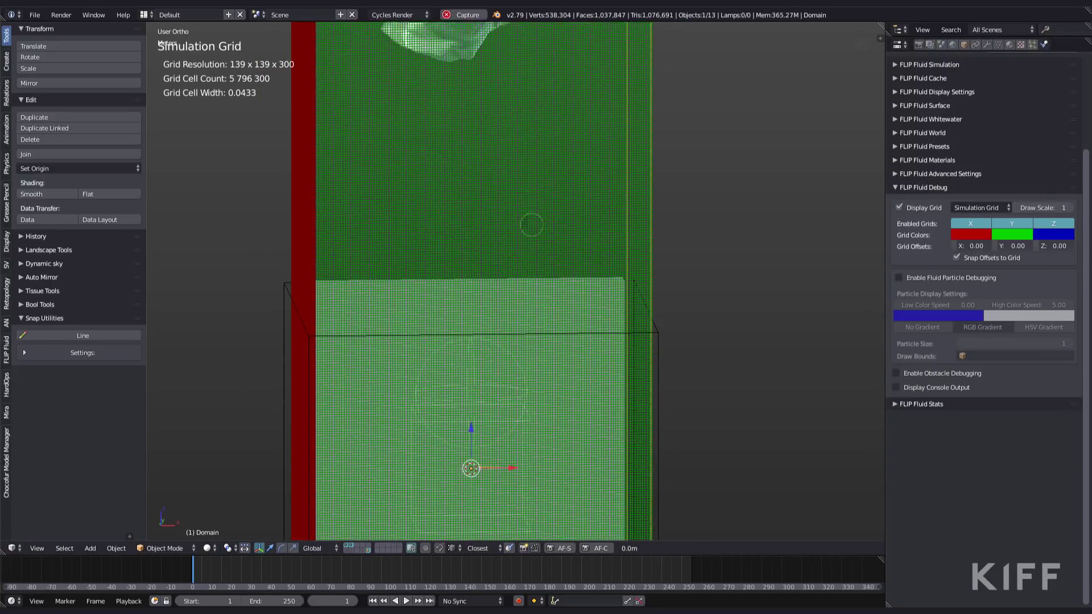
{"action": "middle_click_drag", "start_coordinate": [531, 224], "coordinate": [583, 215]}
{"action": "scroll", "coordinate": [521, 242], "scroll_direction": "down", "scroll_amount": 5}
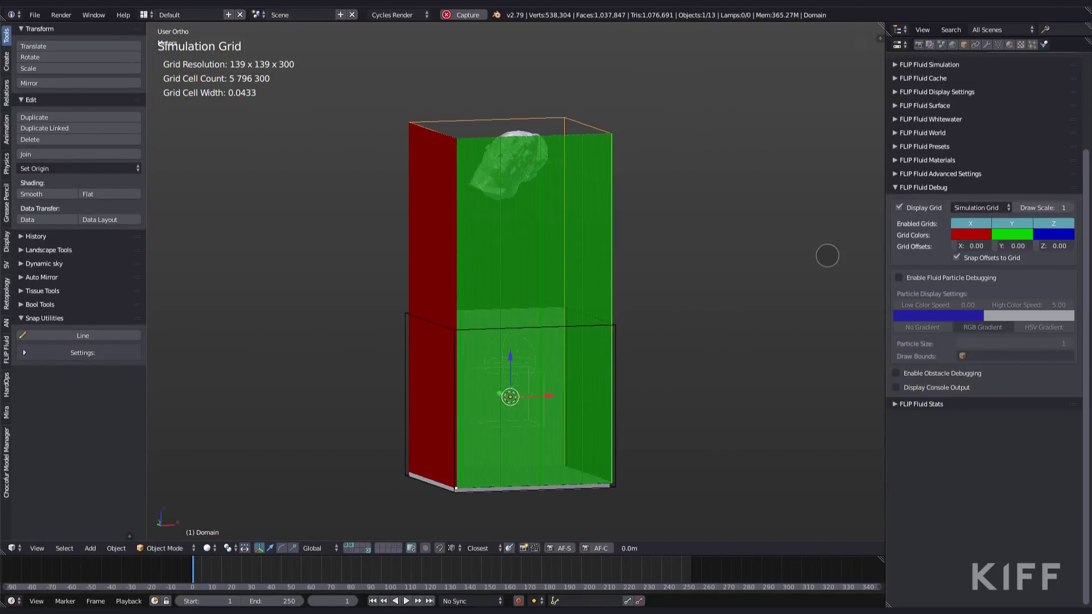
{"action": "left_click", "coordinate": [899, 207]}
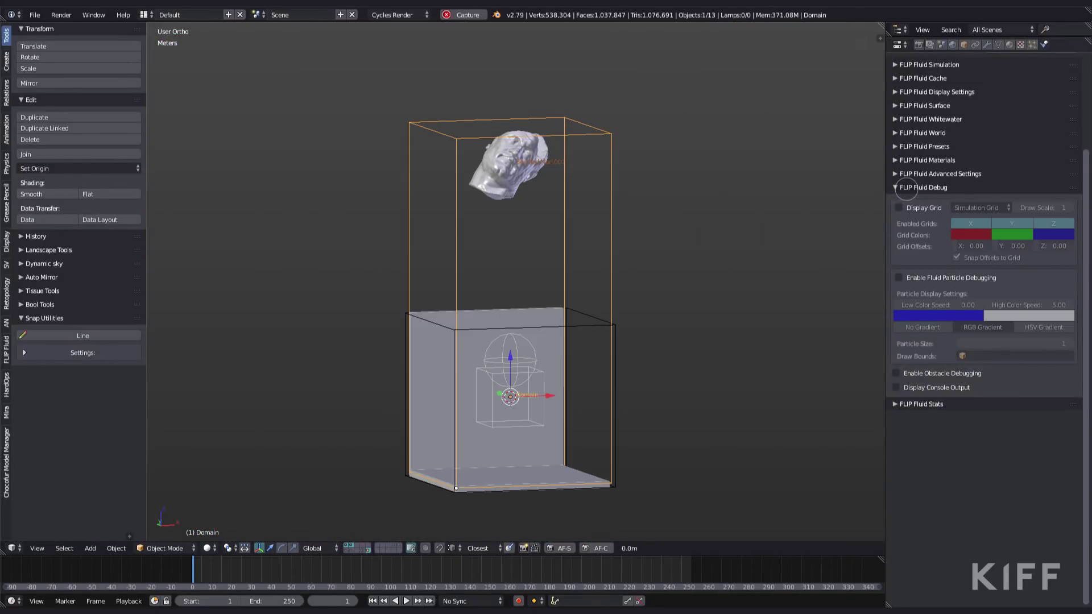
Step: Close the debug settings and reopen the Domain's FLIP Fluid Simulation settings
{"action": "left_click", "coordinate": [906, 188]}
{"action": "scroll", "coordinate": [935, 228], "scroll_direction": "up", "scroll_amount": 5}
{"action": "left_click", "coordinate": [929, 179]}
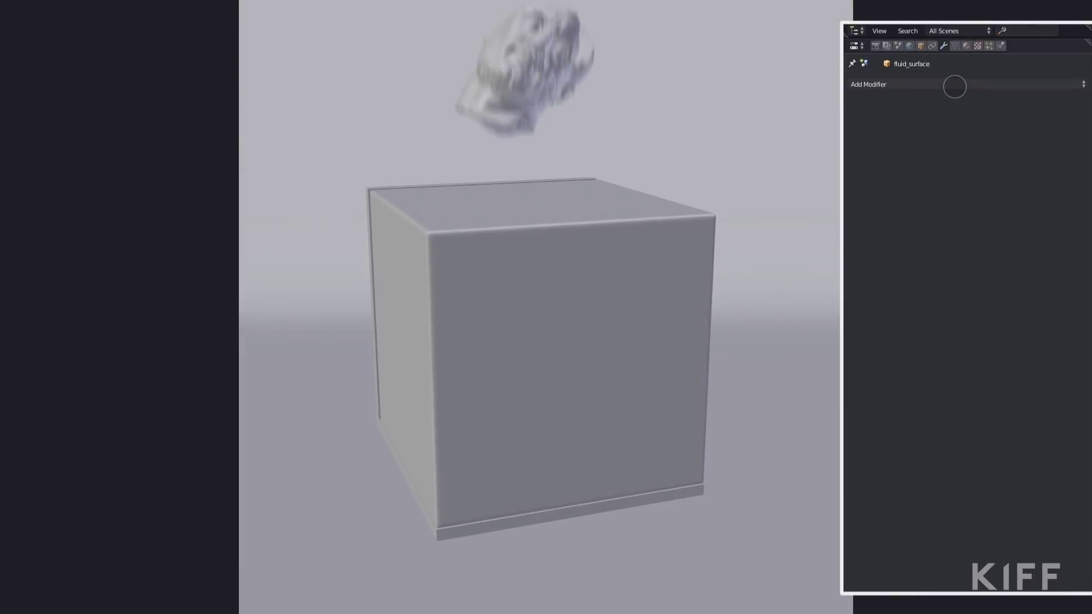
Step: Add a Corrective Smooth modifier to fluid_surface with factor 1.5, repeat 10 and Only Smooth enabled
{"action": "left_click", "coordinate": [956, 86]}
{"action": "left_click", "coordinate": [933, 137]}
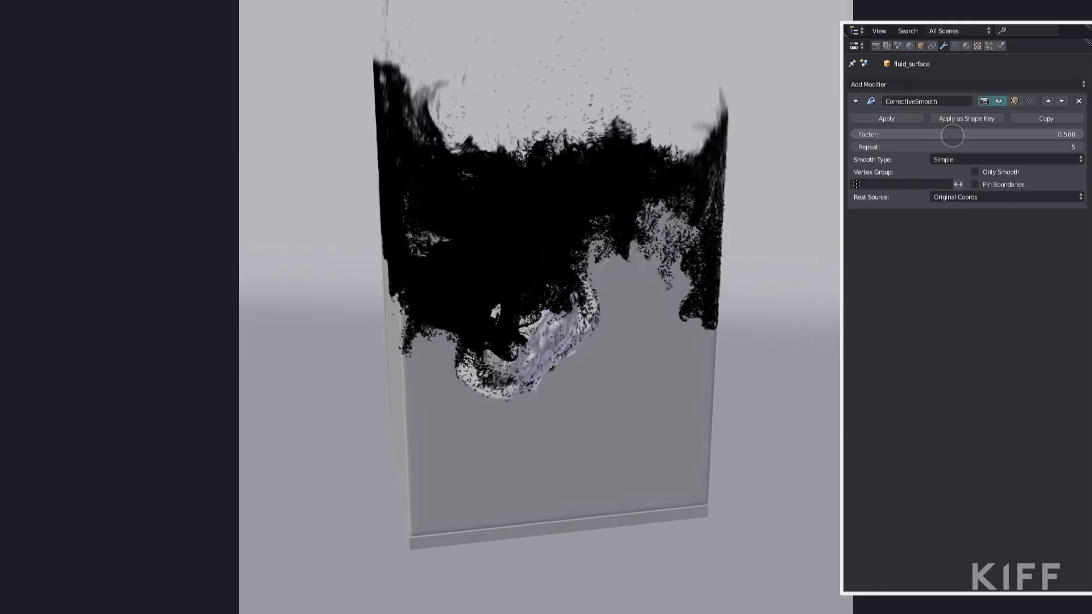
{"action": "left_click", "coordinate": [954, 134]}
{"action": "type", "text": "1.5"}
{"action": "key", "text": "Tab"}
{"action": "type", "text": "10"}
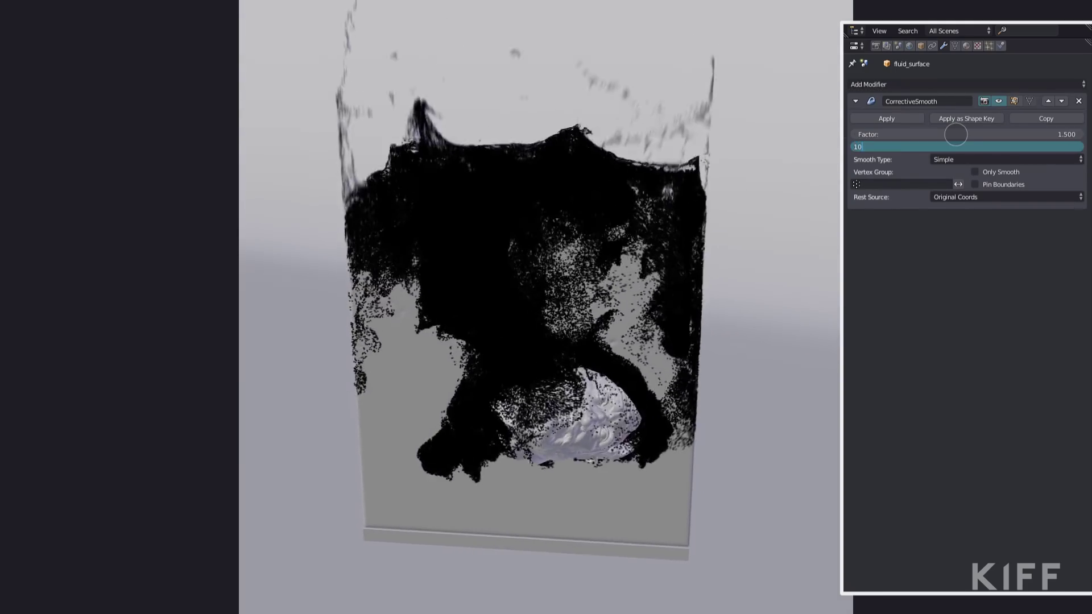
{"action": "key", "text": "Return"}
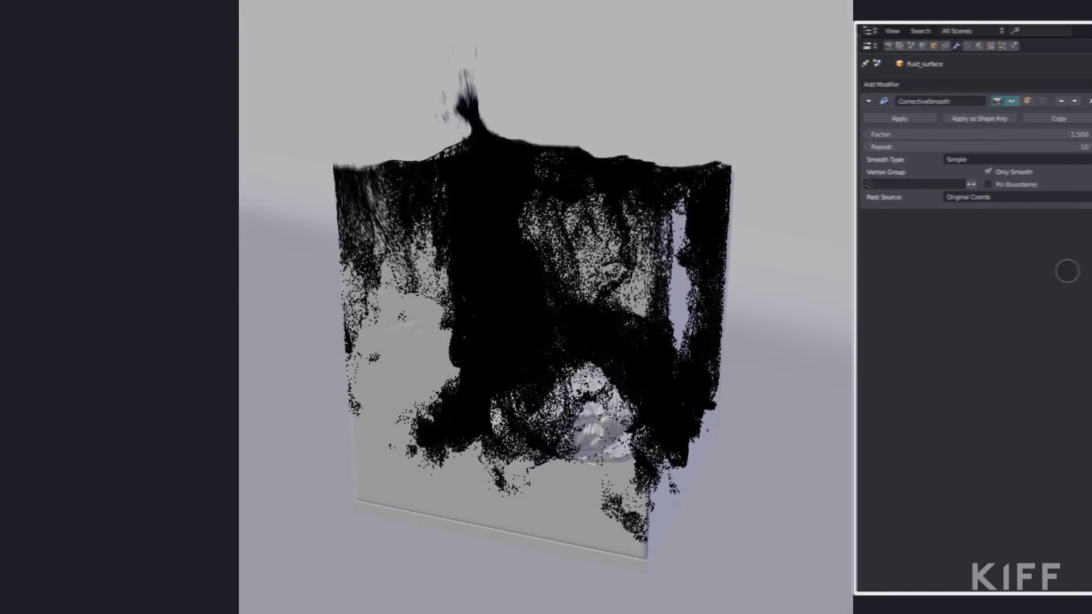